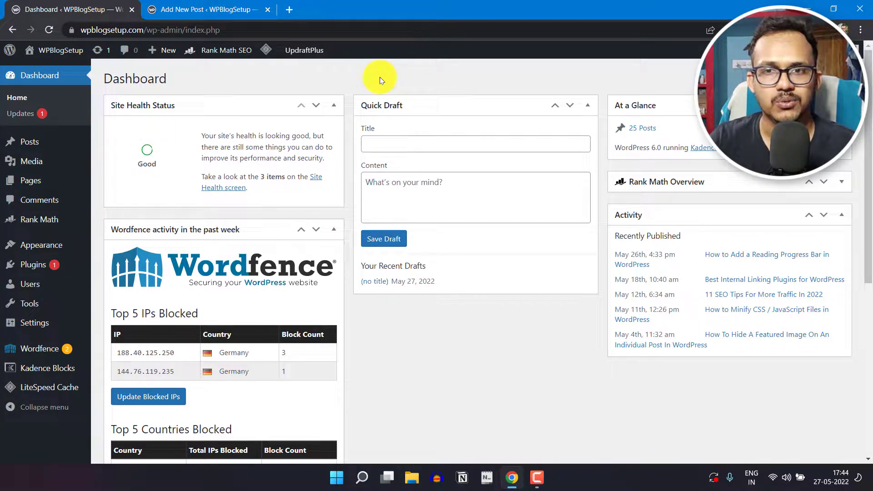
Return to the new post draft that holds the sample dark author box.
left_click(246, 5)
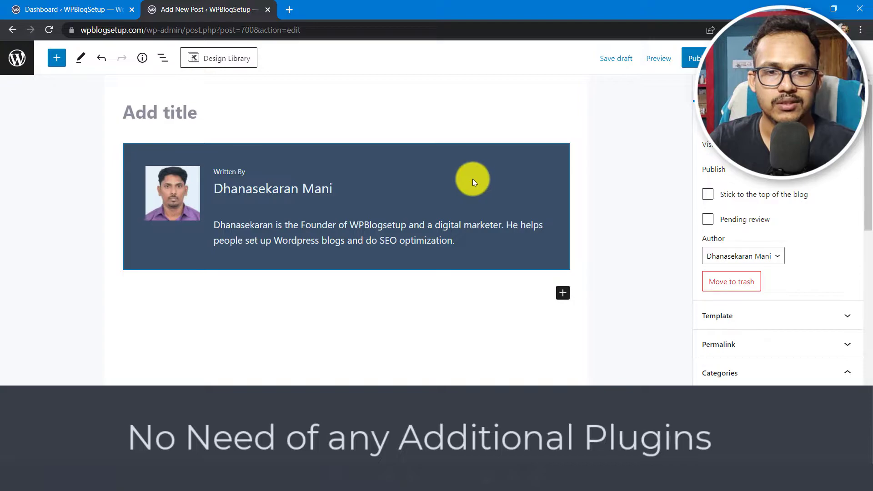
Remove the sample Author Box block and start adding a block in the empty post.
left_click(455, 166)
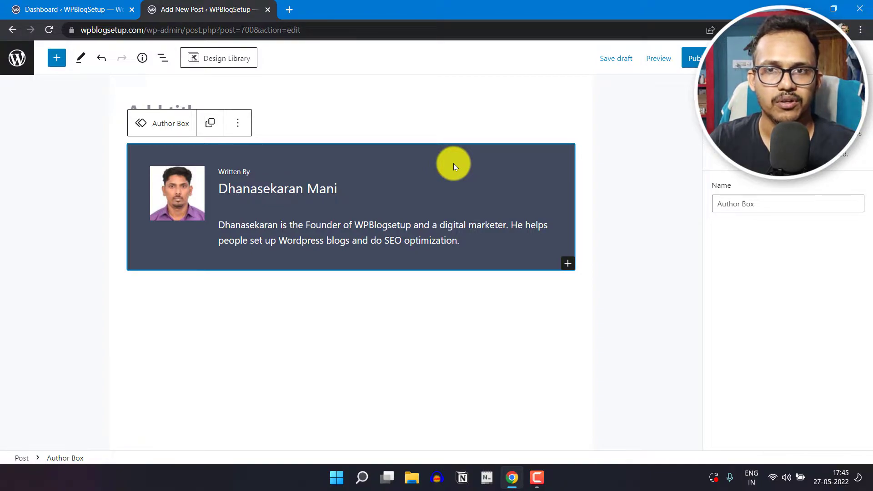
left_click(237, 123)
left_click(267, 362)
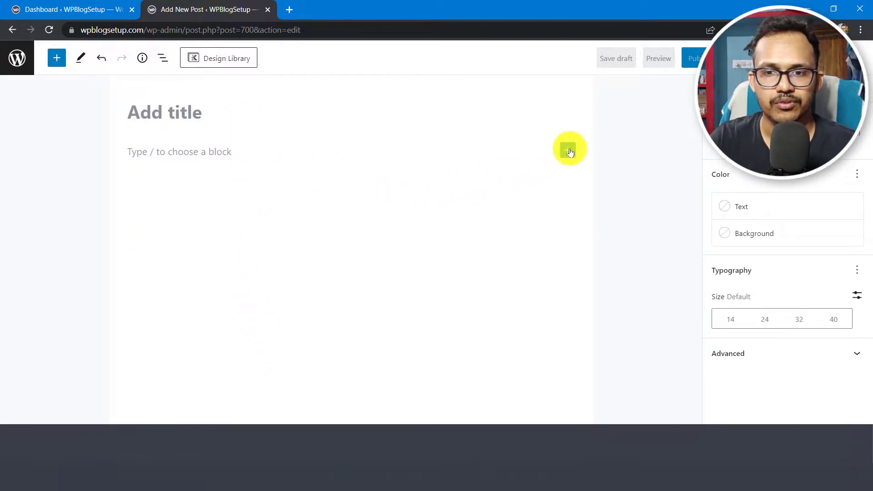
left_click(568, 151)
Insert a Row block into the post from the full block library.
left_click(670, 343)
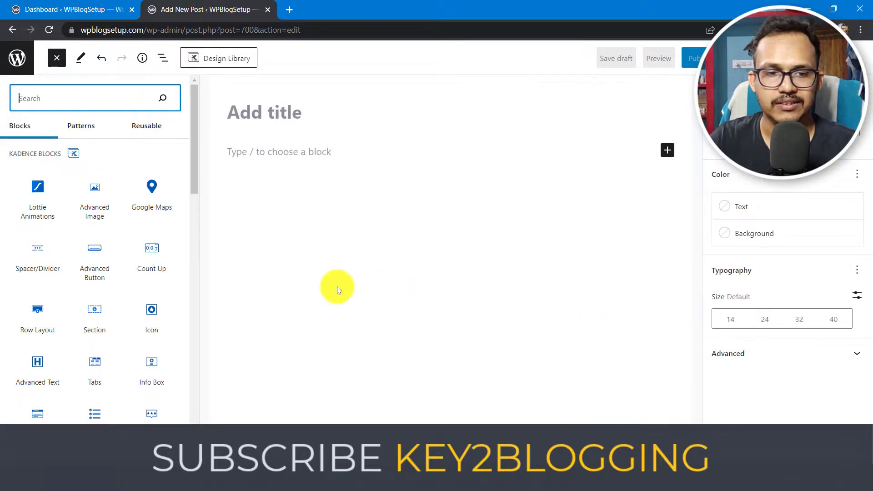
scroll(122, 310, "down", 12)
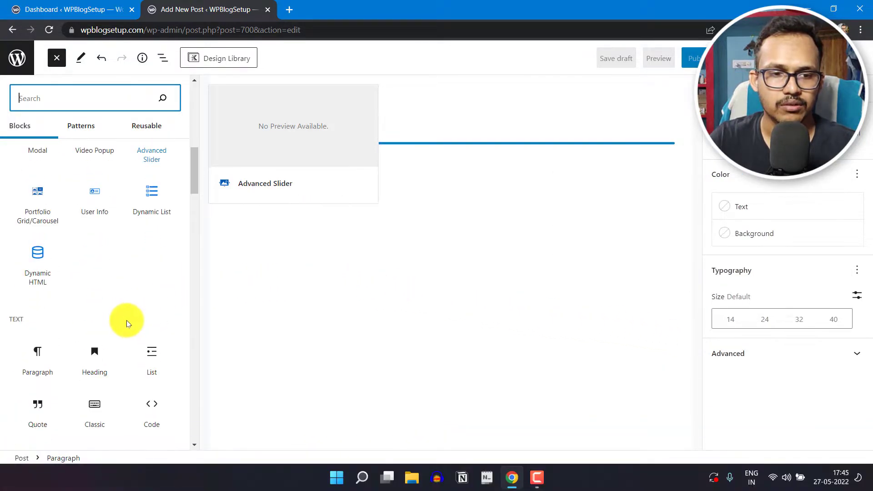
scroll(127, 319, "down", 3)
scroll(100, 345, "down", 4)
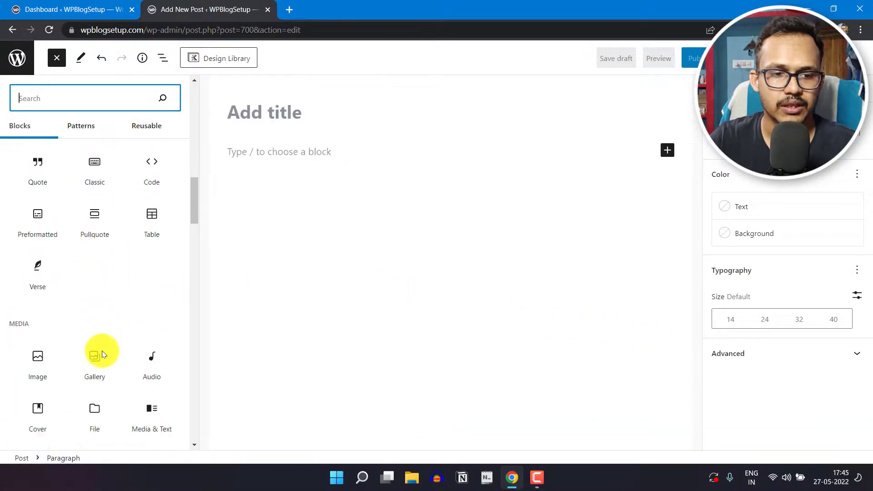
scroll(107, 347, "down", 3)
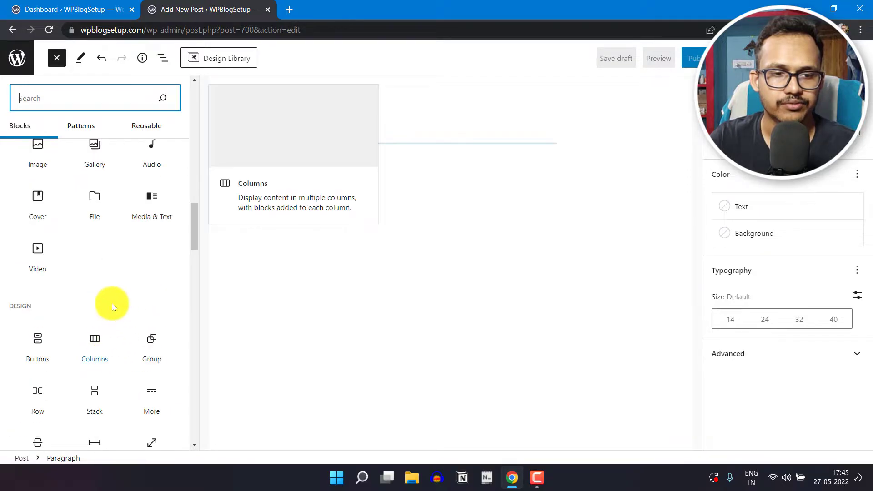
scroll(109, 319, "down", 3)
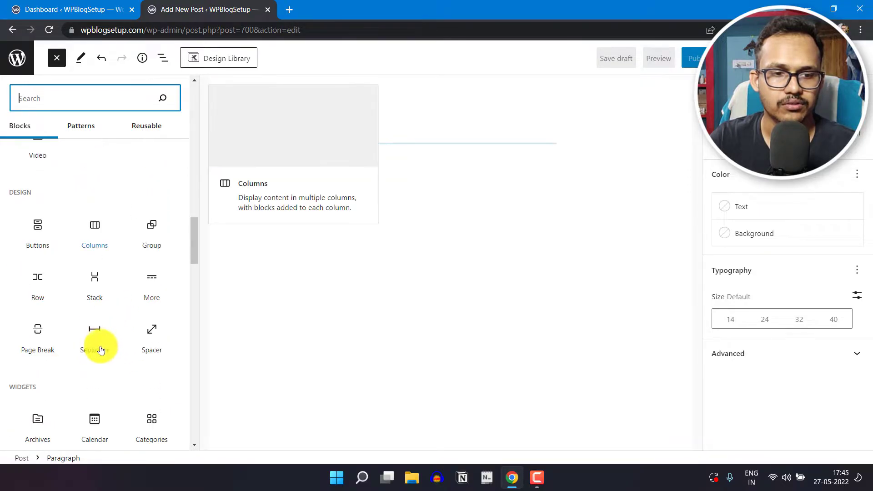
left_click(45, 287)
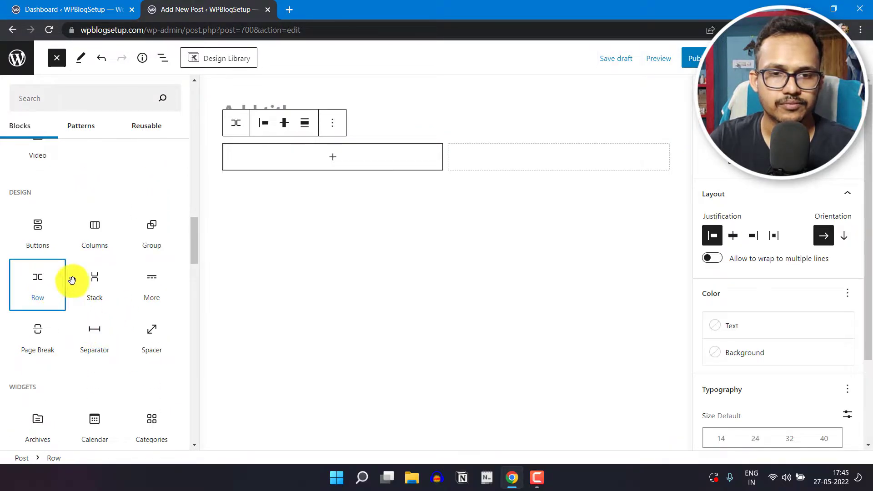
Add a Post Author block inside the Row from the Theme blocks.
left_click(337, 158)
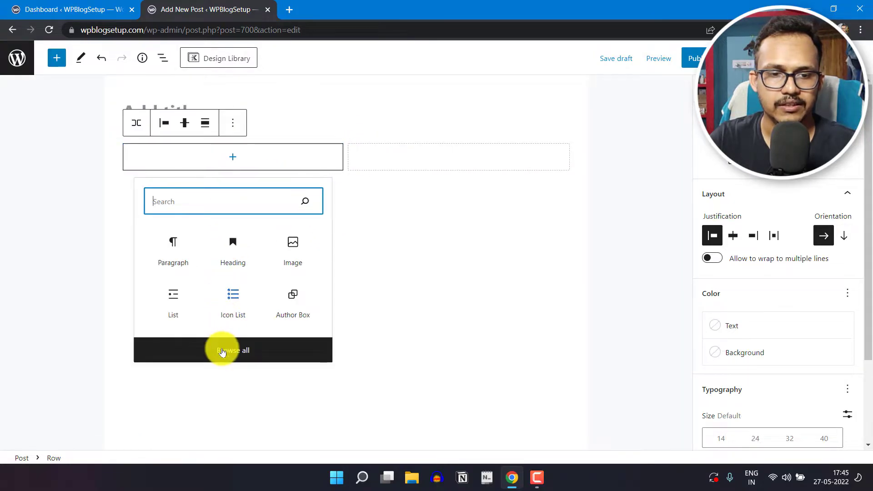
left_click(223, 352)
scroll(97, 302, "down", 4)
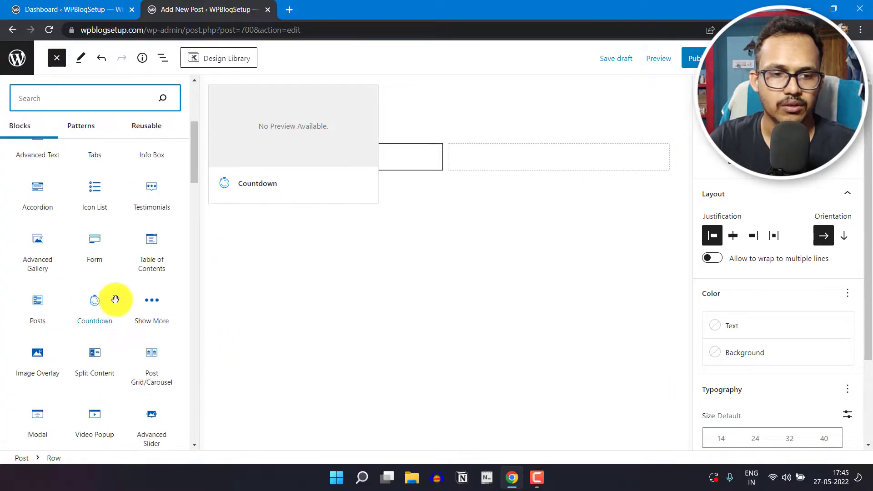
scroll(115, 299, "down", 10)
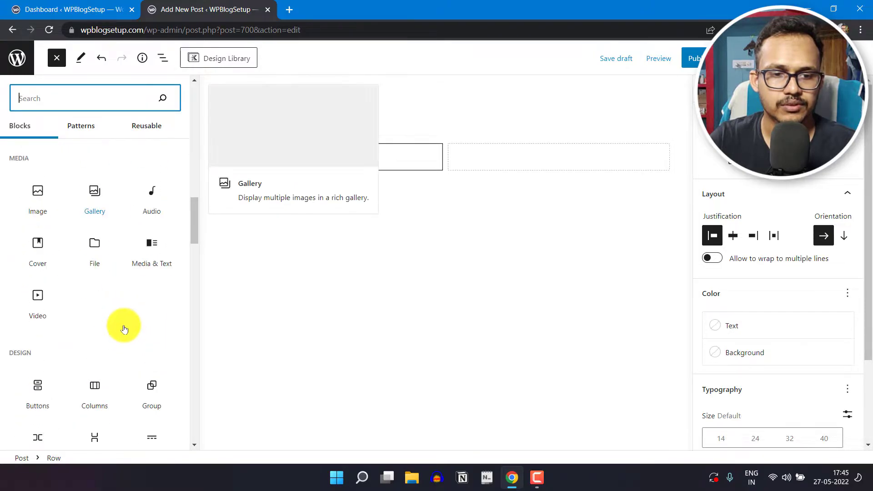
scroll(125, 328, "down", 12)
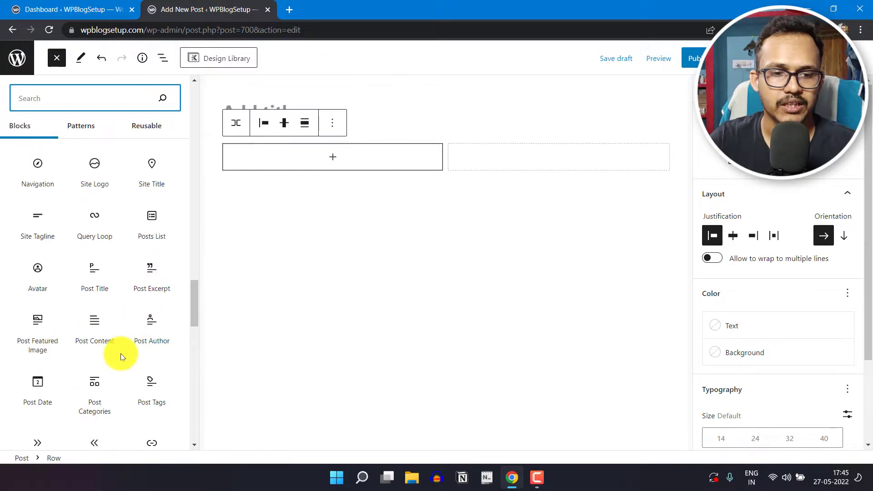
mouse_move(143, 335)
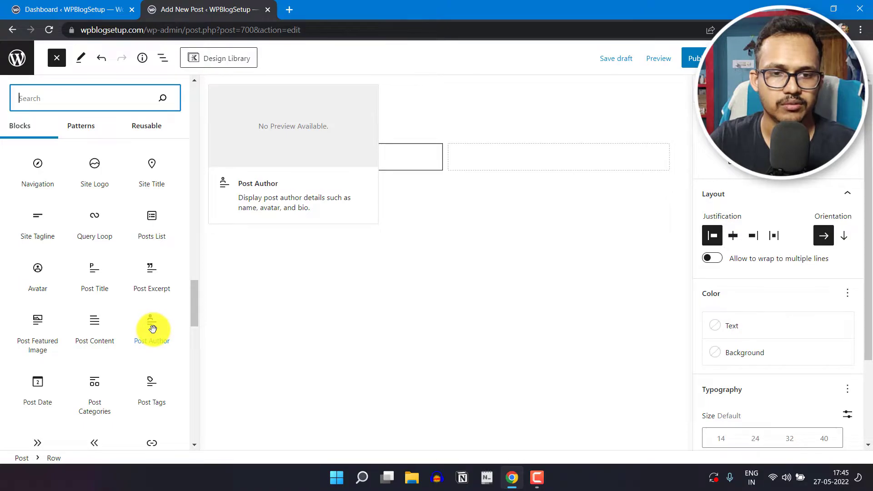
left_click(153, 329)
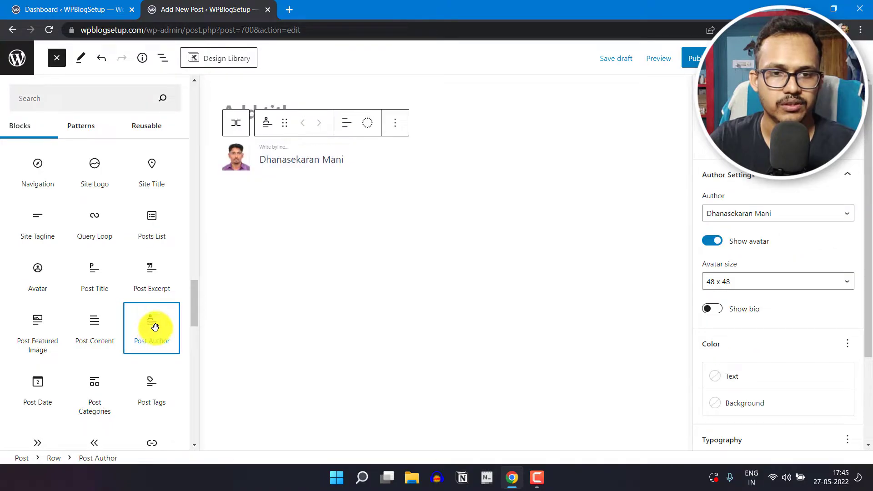
Set the Post Author avatar to 96 x 96 and show the author's bio.
left_click(270, 220)
left_click(229, 151)
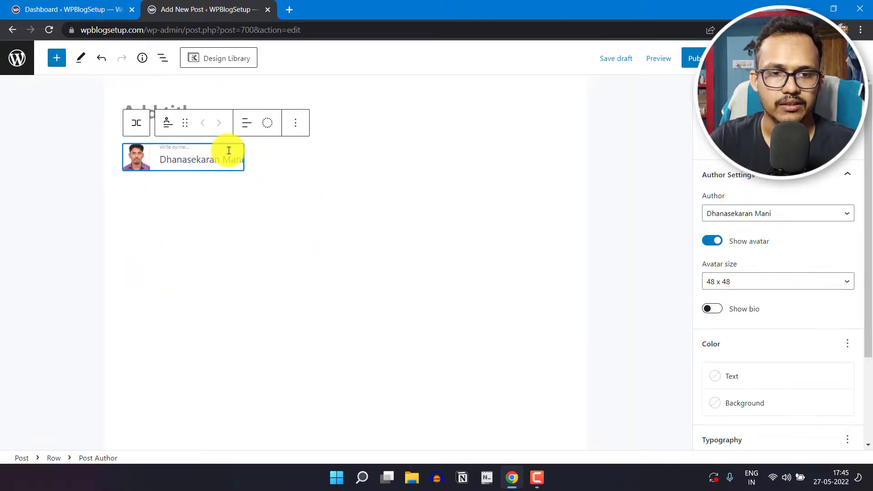
left_click(732, 285)
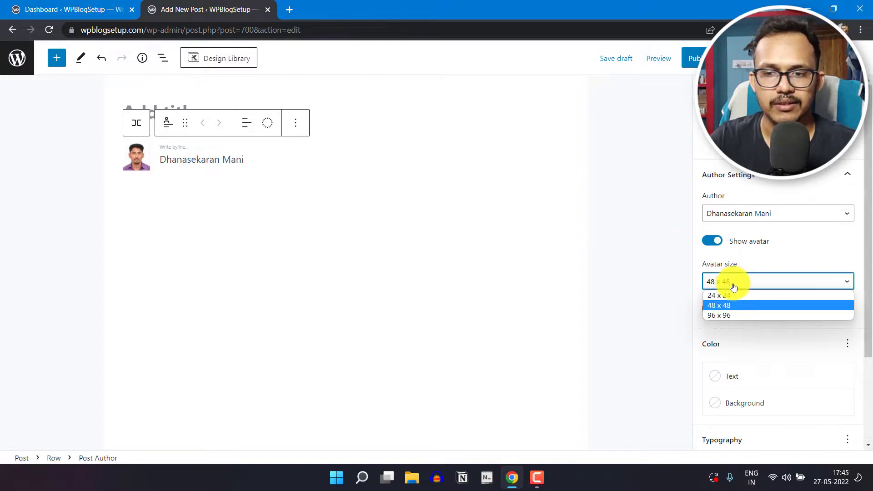
left_click(739, 312)
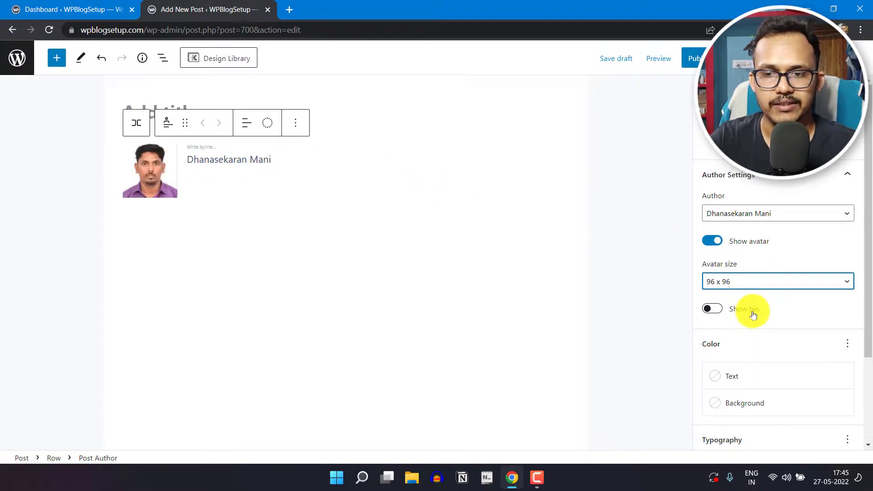
left_click(718, 311)
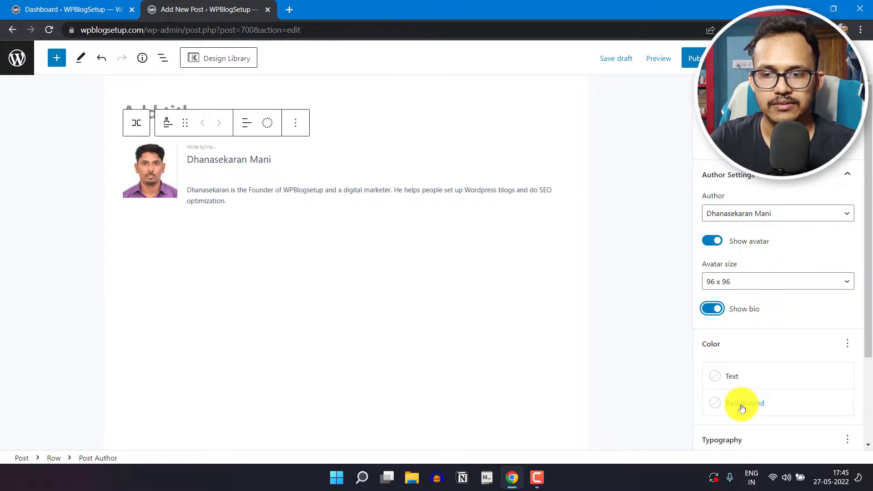
Give the Post Author block text size 24 and padding of 30.
left_click(307, 181)
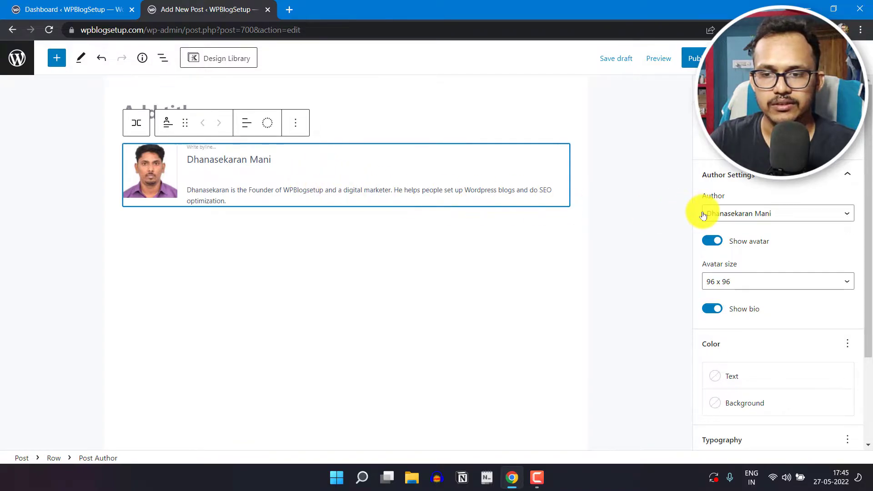
scroll(758, 334, "down", 3)
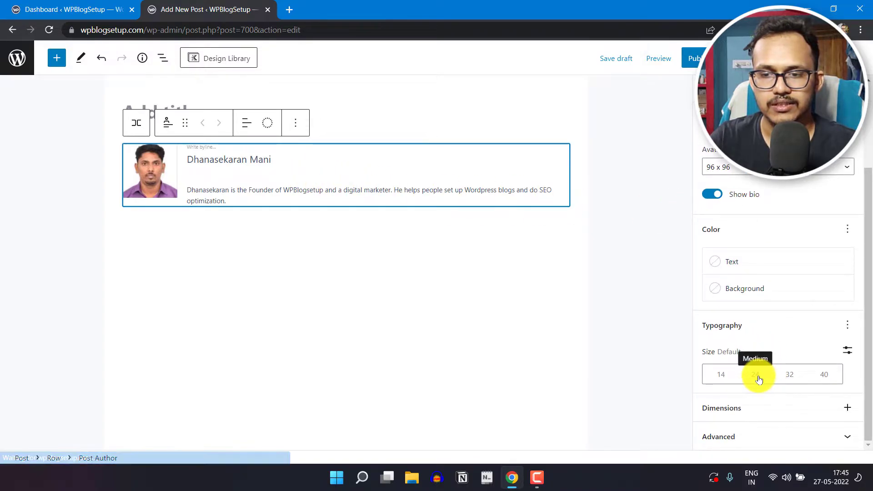
left_click(757, 377)
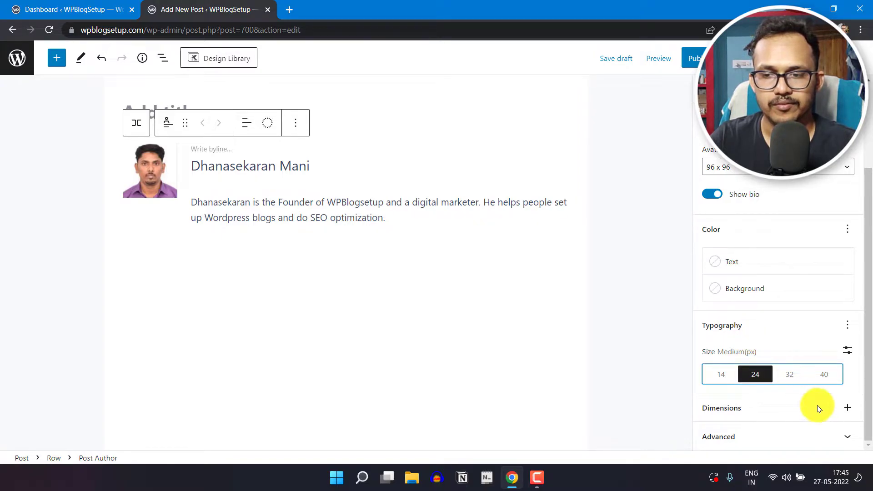
left_click(847, 409)
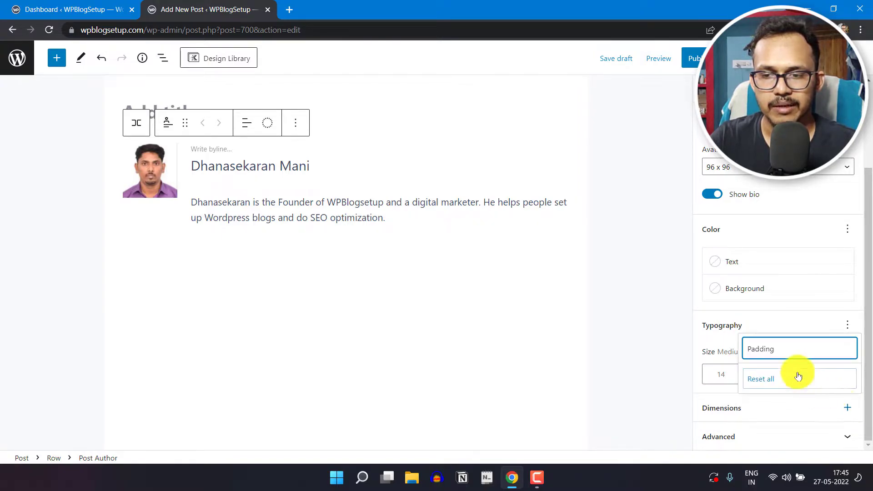
left_click(770, 351)
scroll(764, 348, "down", 1)
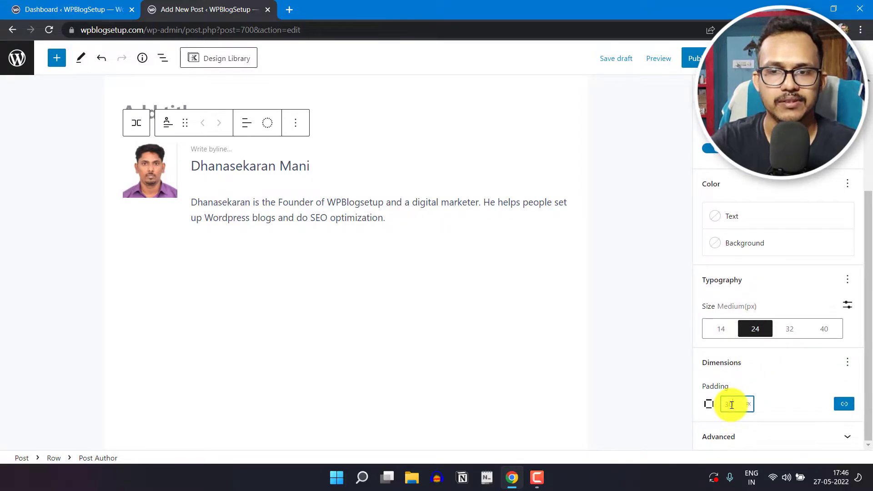
type("30")
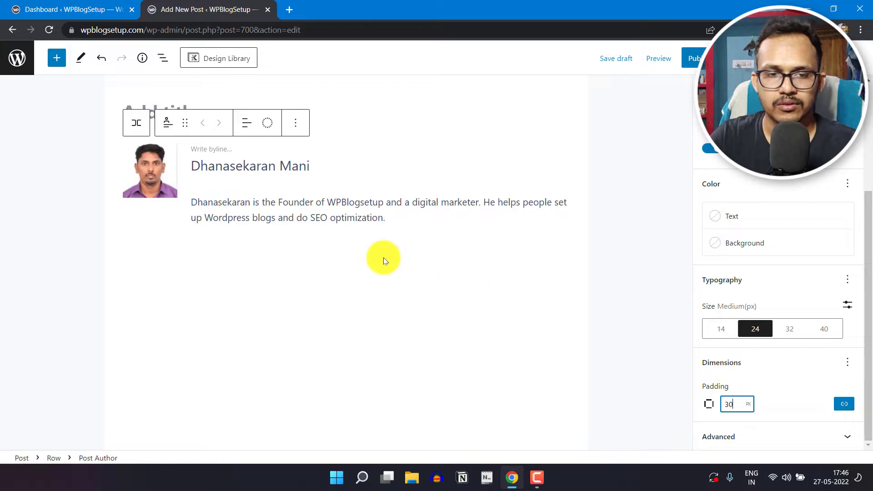
left_click(305, 163)
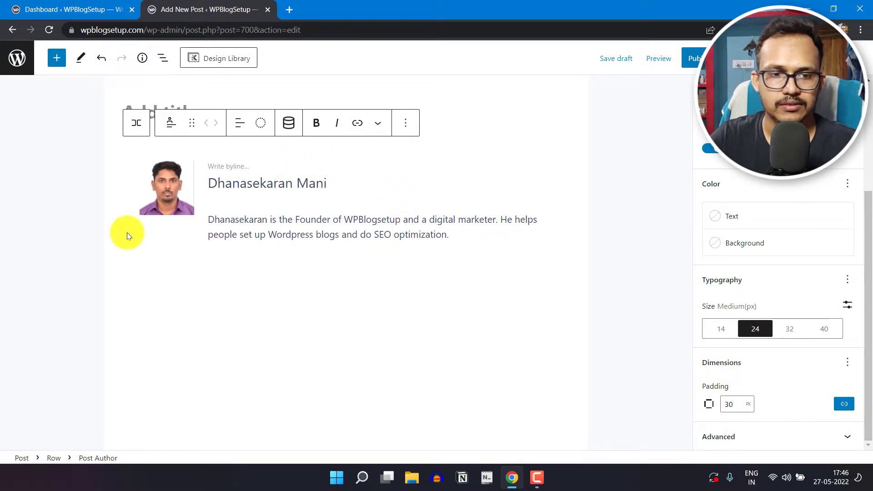
Add a Social Icons block with a Facebook icon, link left empty, inside the Row.
left_click(54, 459)
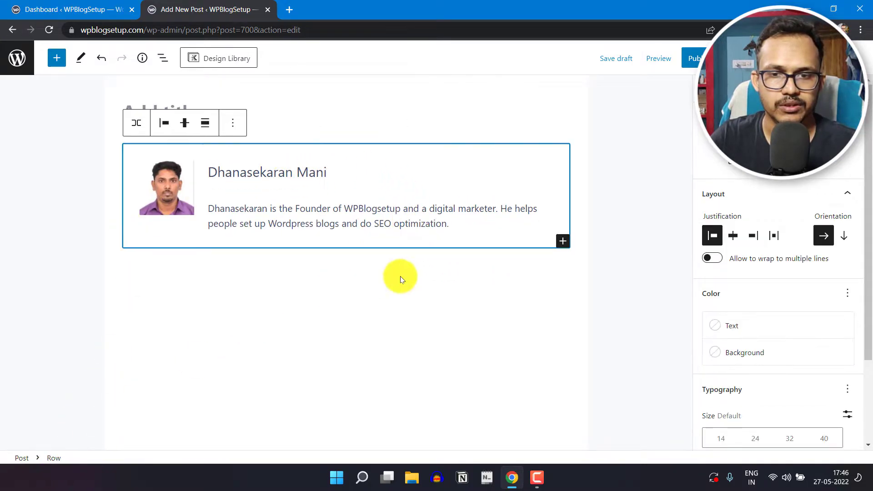
left_click(564, 241)
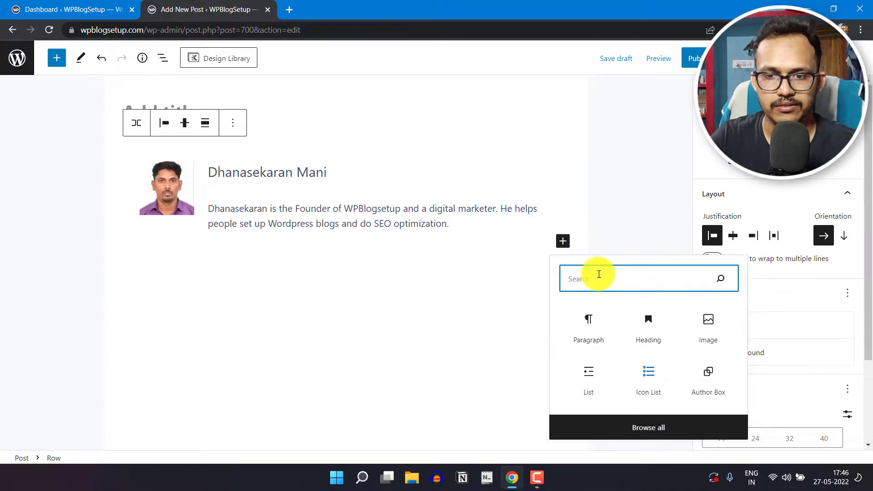
type("soc")
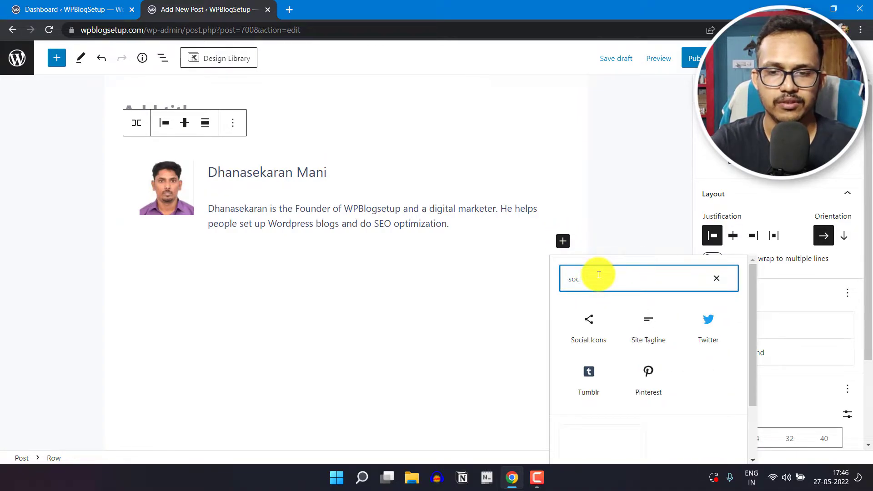
left_click(591, 325)
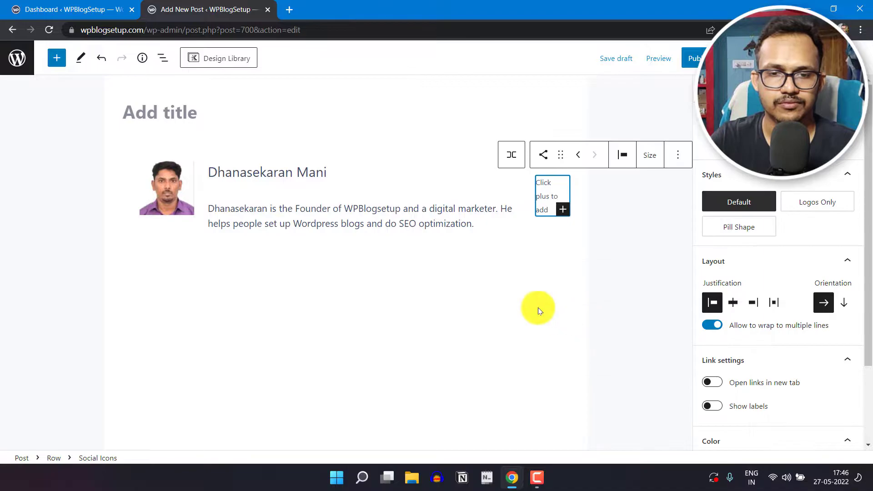
left_click(562, 209)
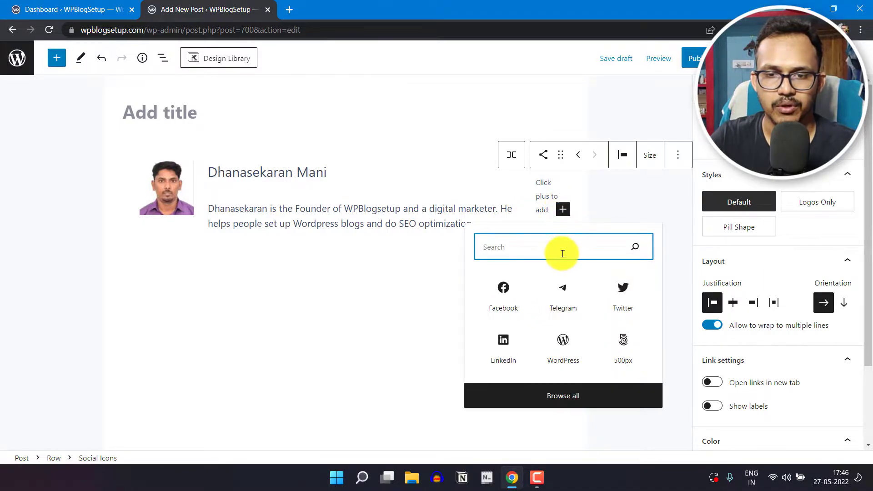
left_click(506, 294)
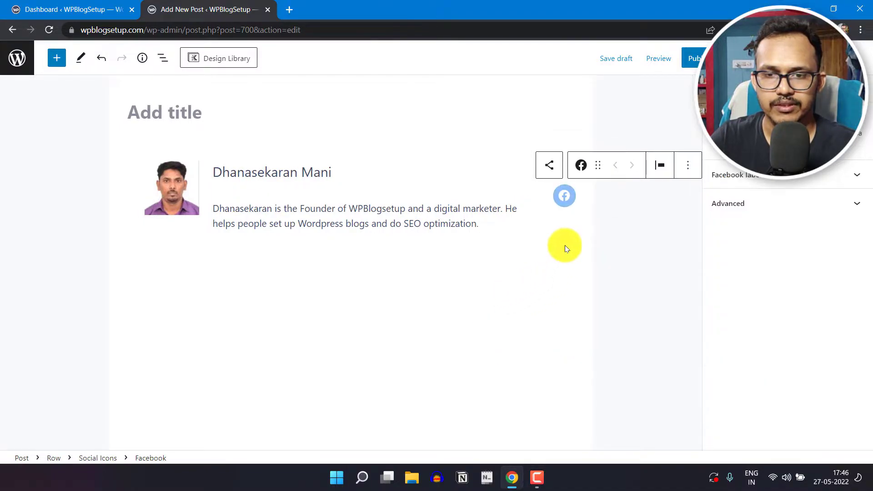
left_click(571, 201)
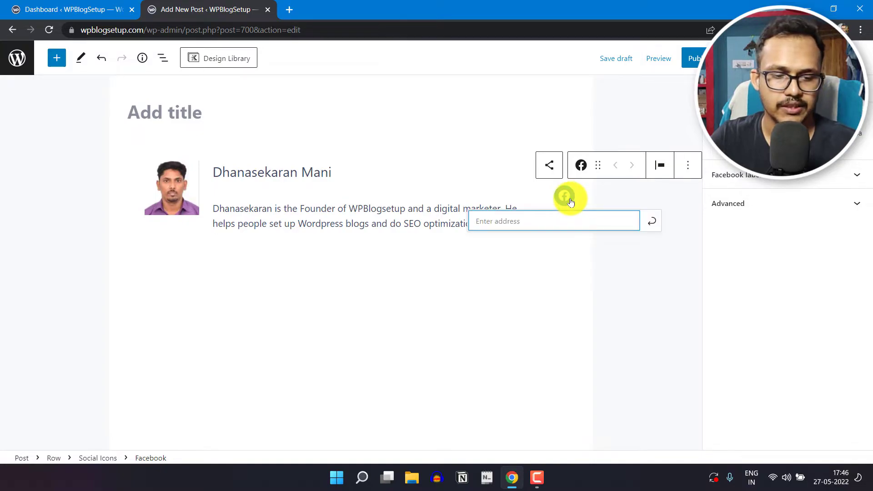
left_click(650, 226)
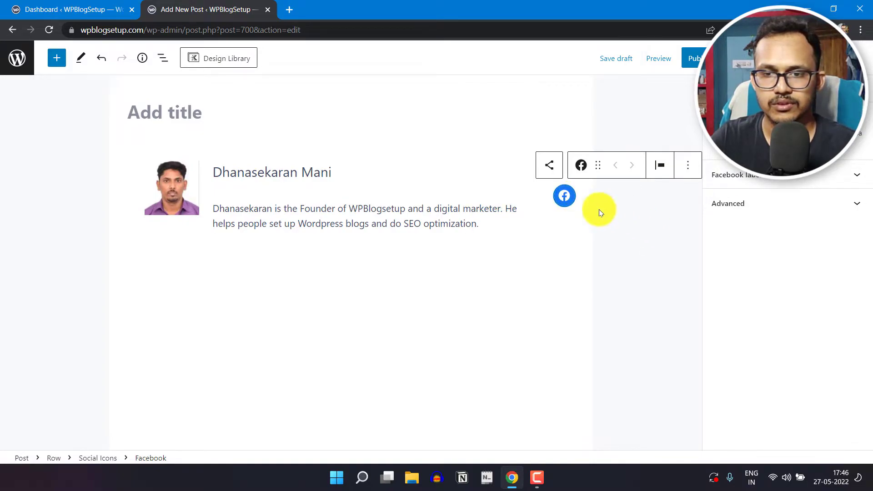
Switch the Row's orientation to vertical, turning it into a Stack with Facebook below the bio.
left_click(57, 460)
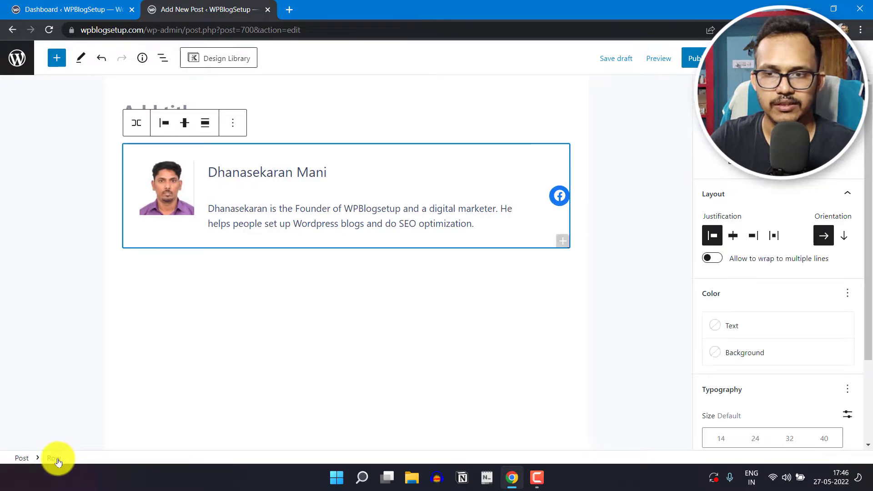
left_click(843, 235)
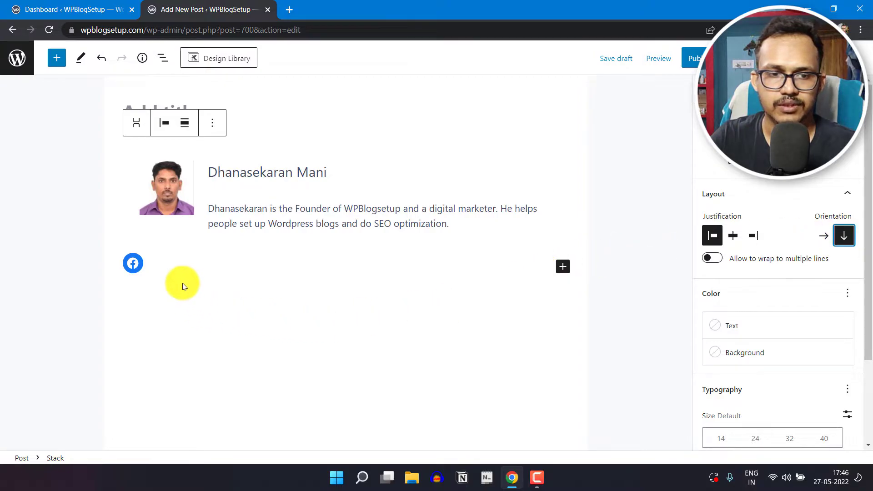
left_click(158, 266)
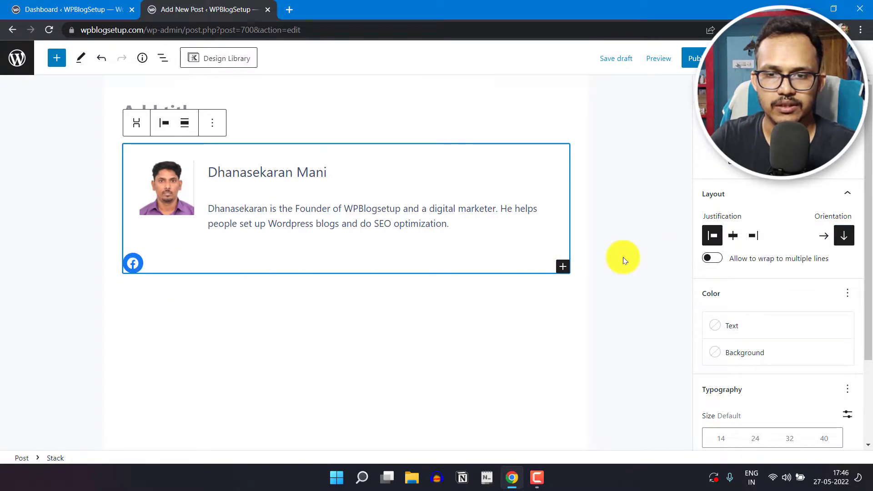
left_click(564, 267)
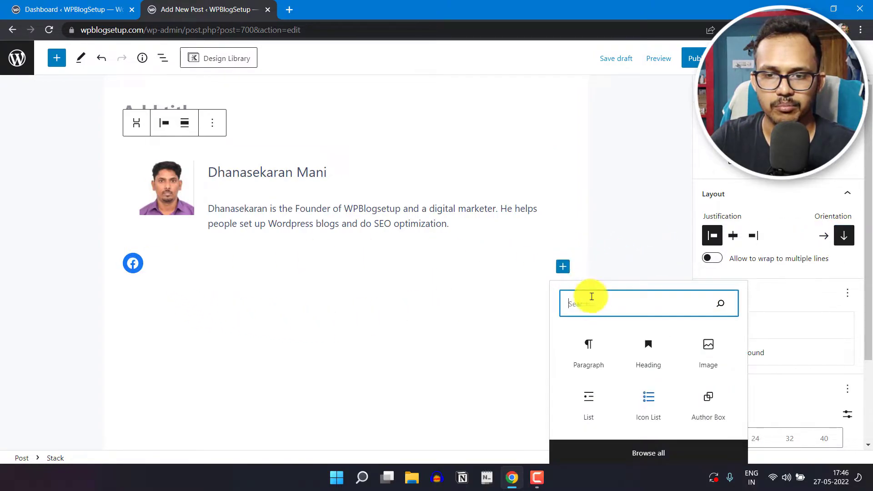
left_click(142, 262)
left_click(163, 264)
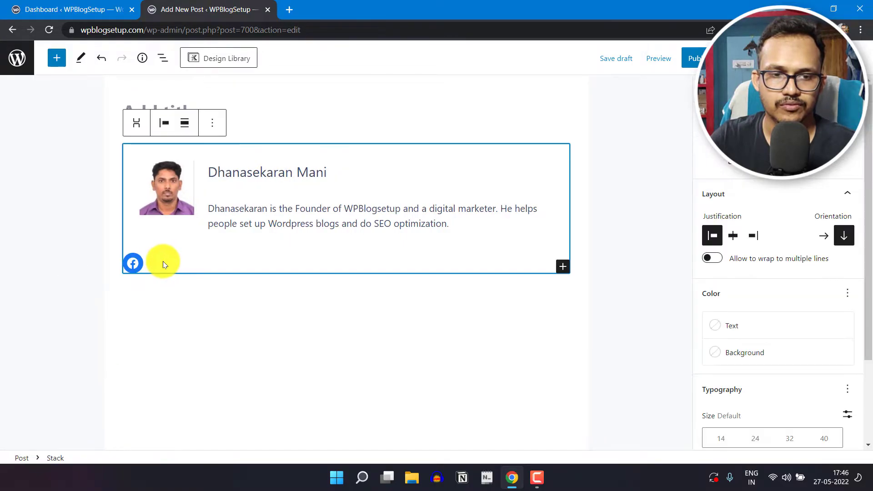
Add a Telegram icon after Facebook using the List View outline.
left_click(135, 272)
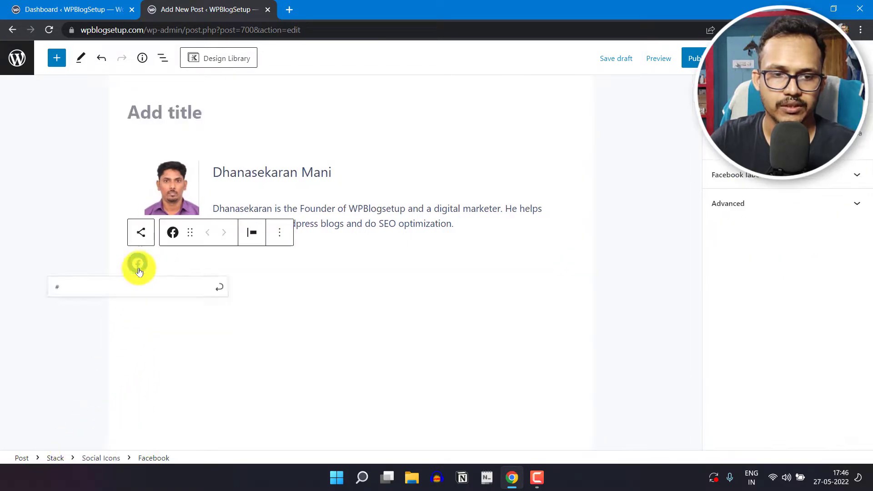
left_click(163, 59)
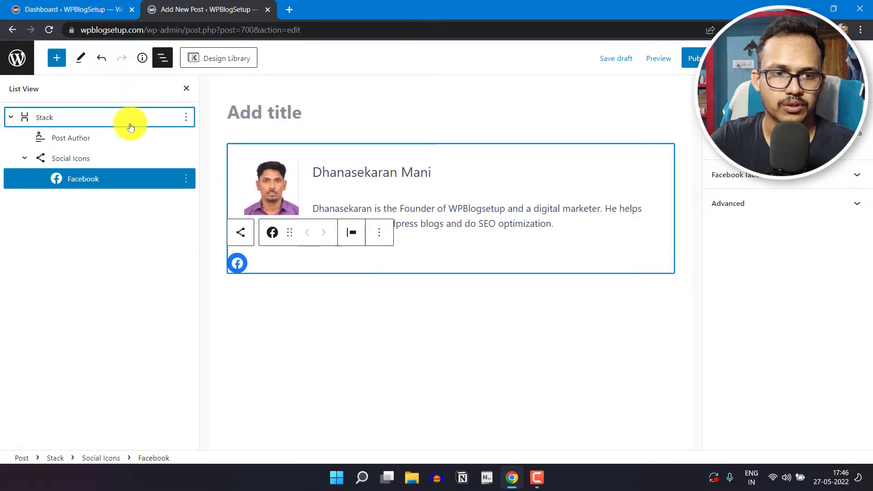
left_click(88, 159)
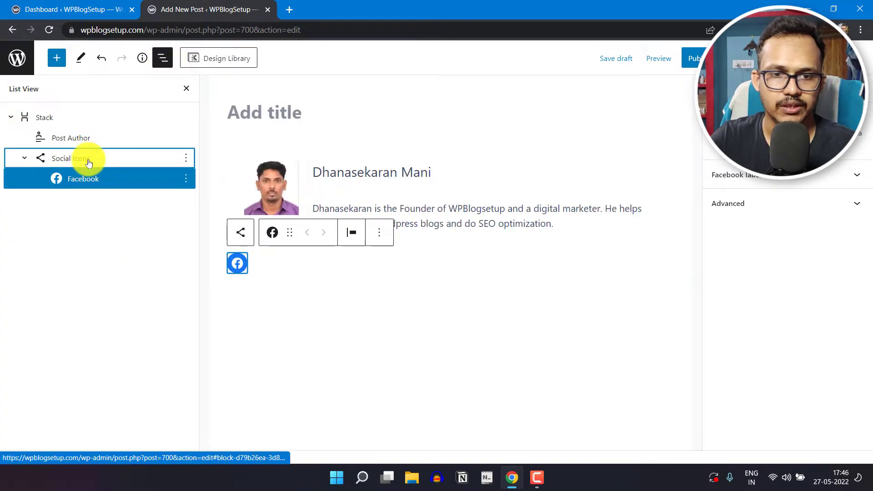
left_click(234, 263)
left_click(248, 351)
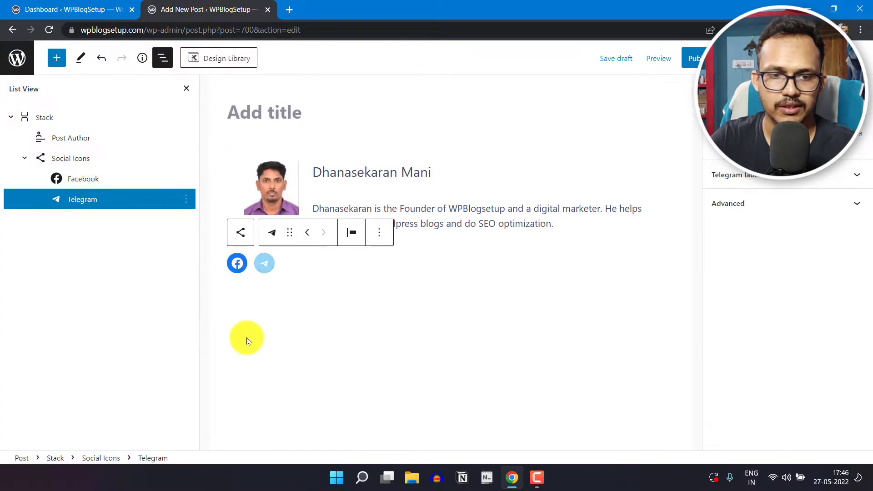
Add a Twitter icon after Telegram with '#' as its link address.
left_click(107, 159)
left_click(268, 269)
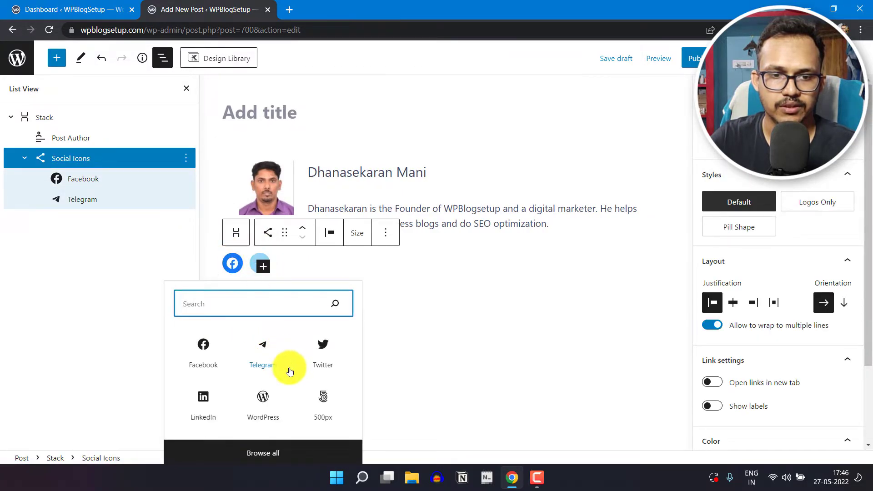
left_click(299, 329)
left_click(268, 272)
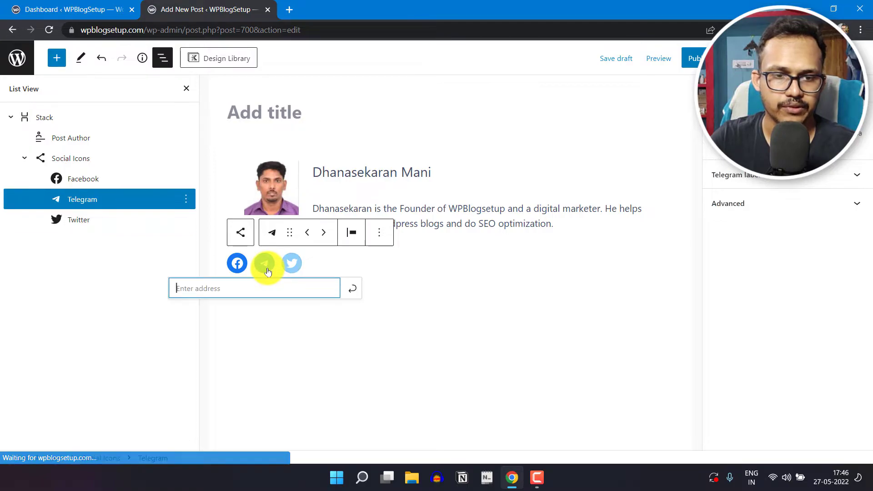
left_click(352, 288)
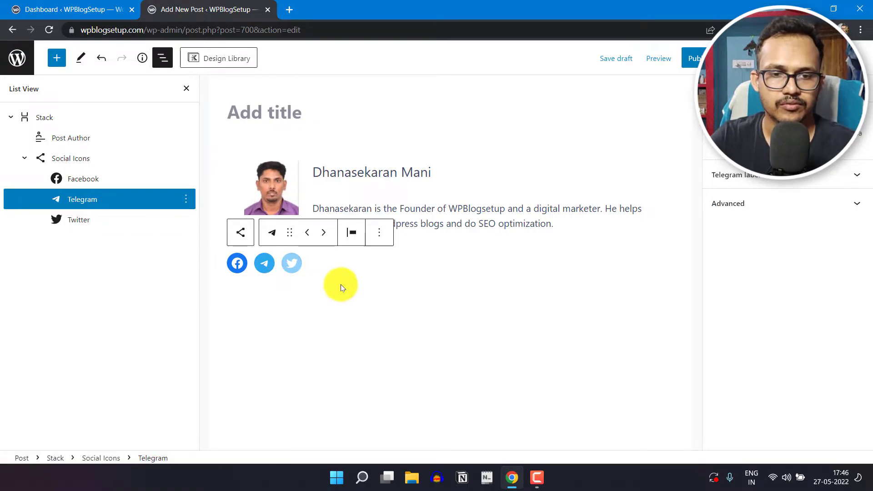
left_click(292, 263)
type("#")
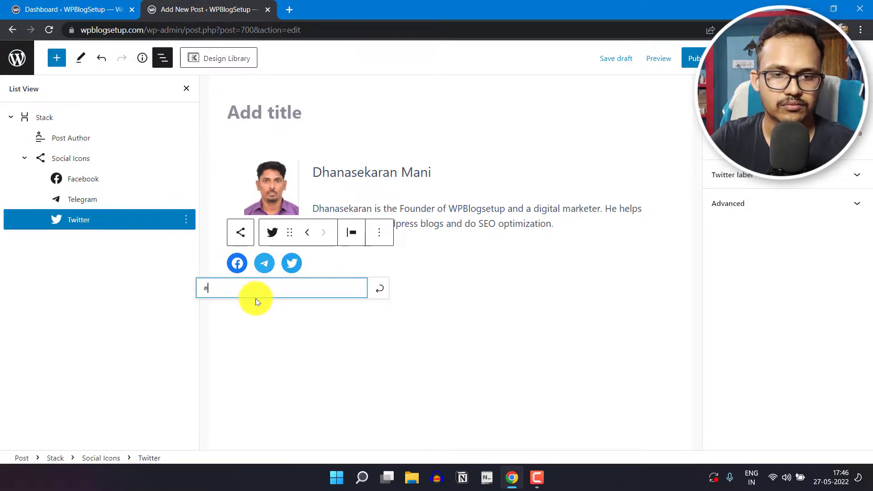
left_click(379, 289)
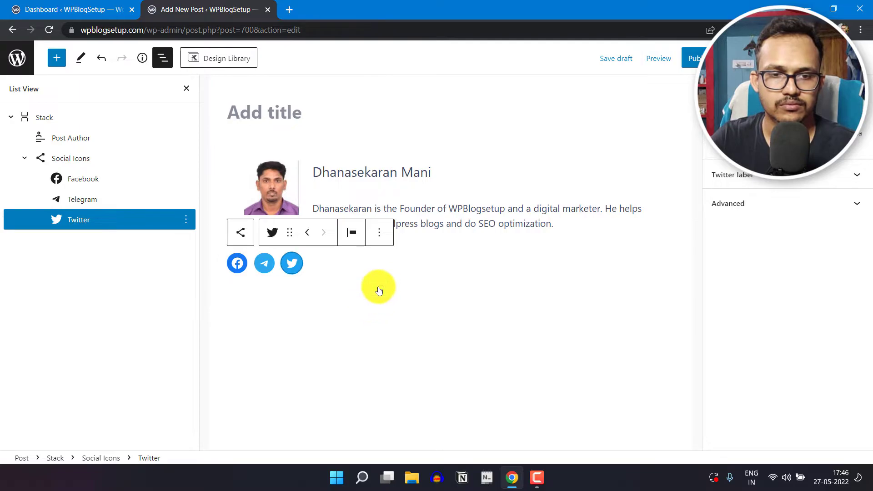
left_click(662, 282)
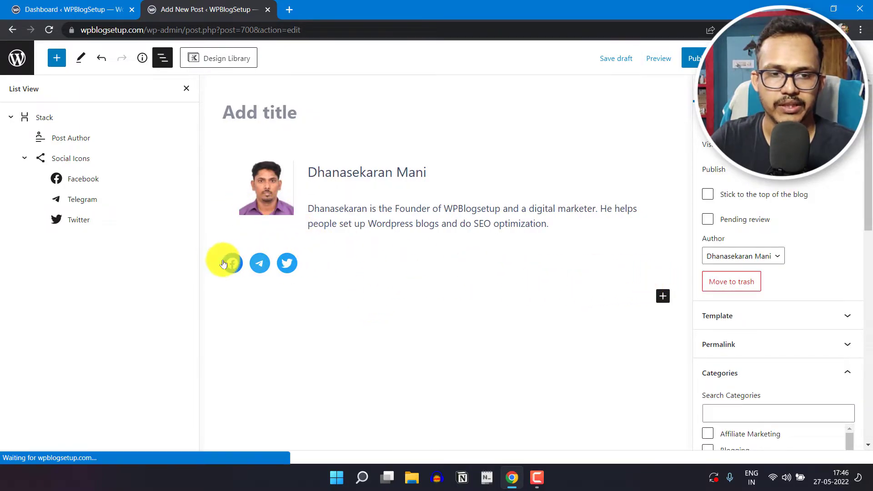
Try right and vertical layouts, then keep the social icons centred in a horizontal row.
left_click(85, 165)
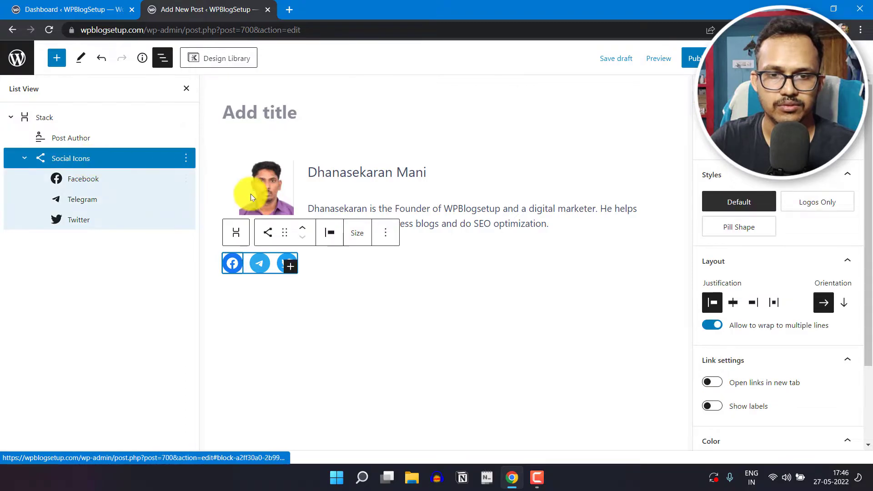
left_click(329, 233)
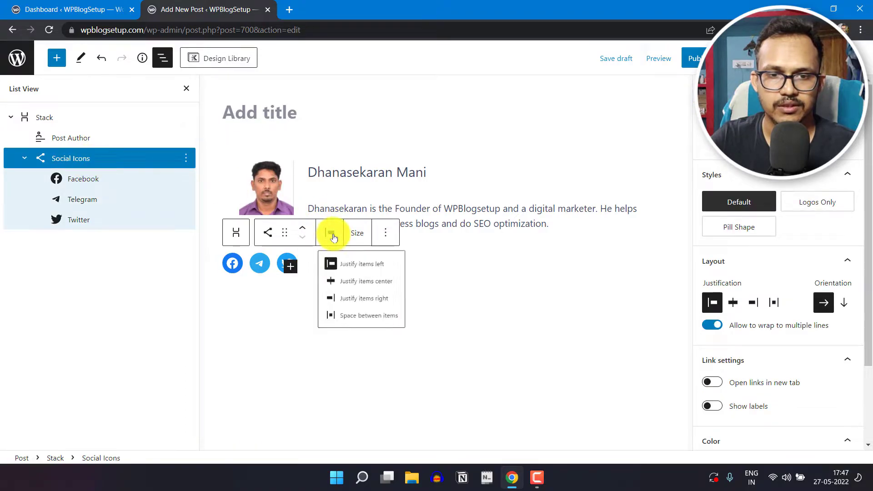
left_click(367, 290)
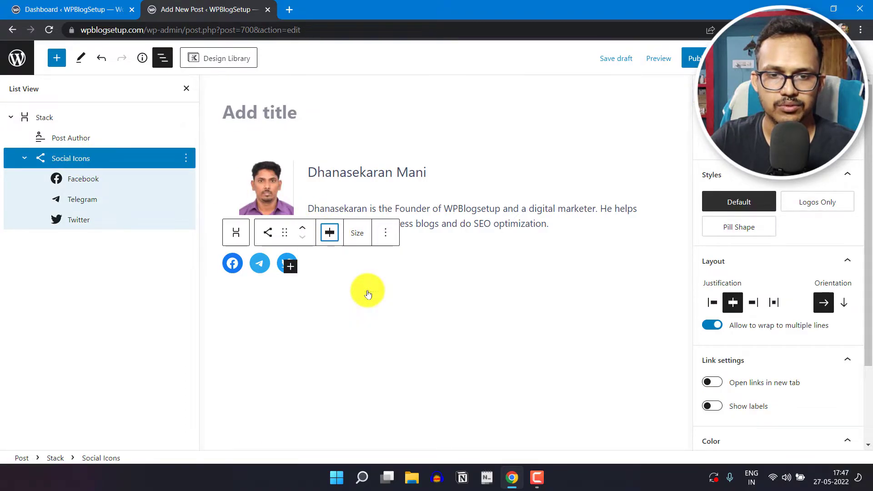
left_click(330, 241)
left_click(355, 311)
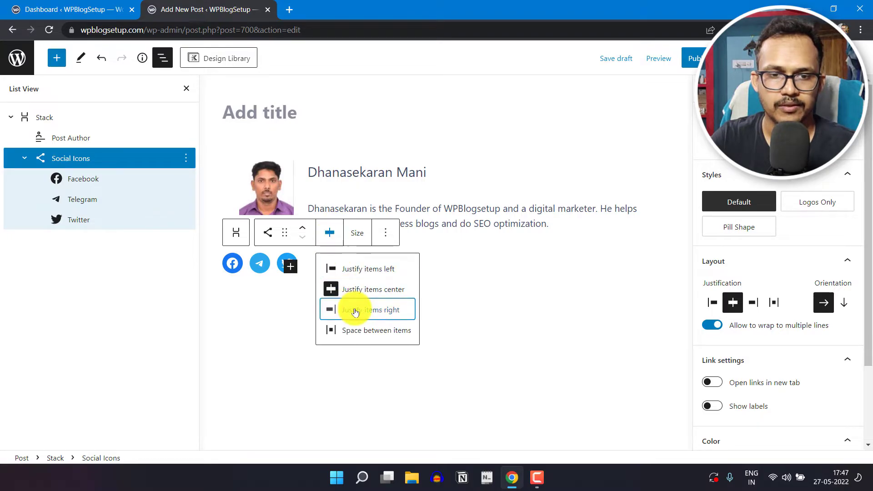
left_click(326, 234)
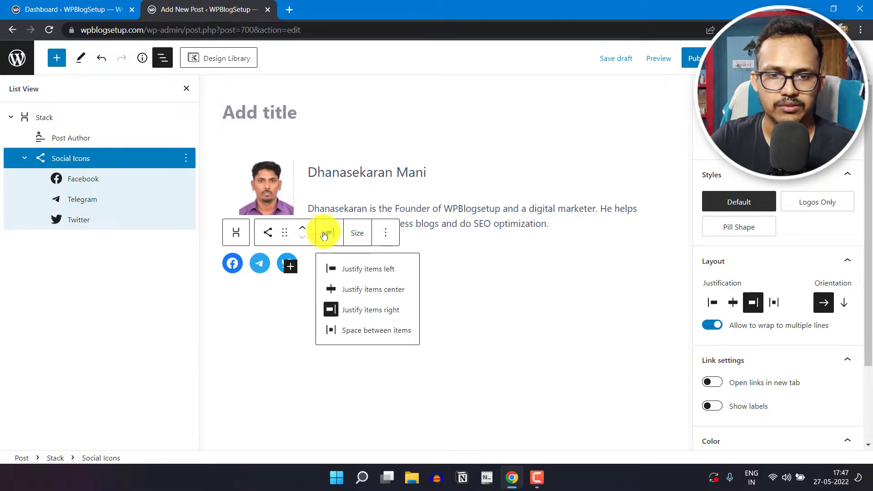
left_click(362, 289)
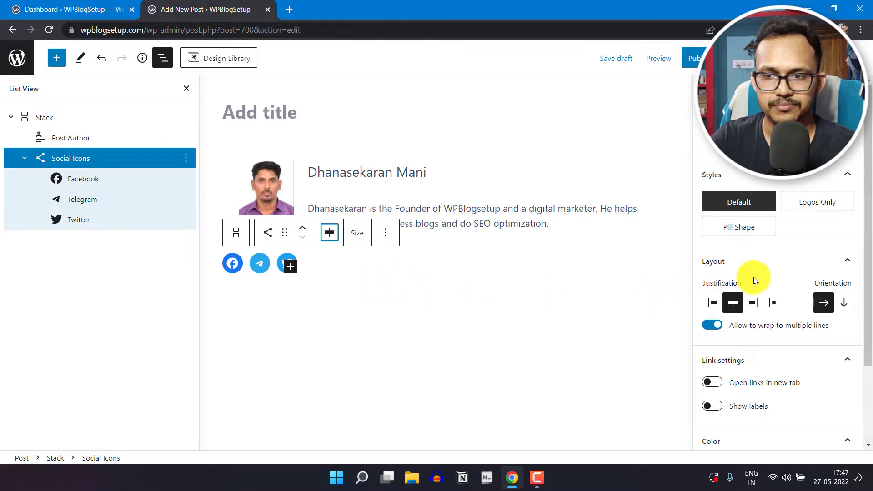
left_click(846, 303)
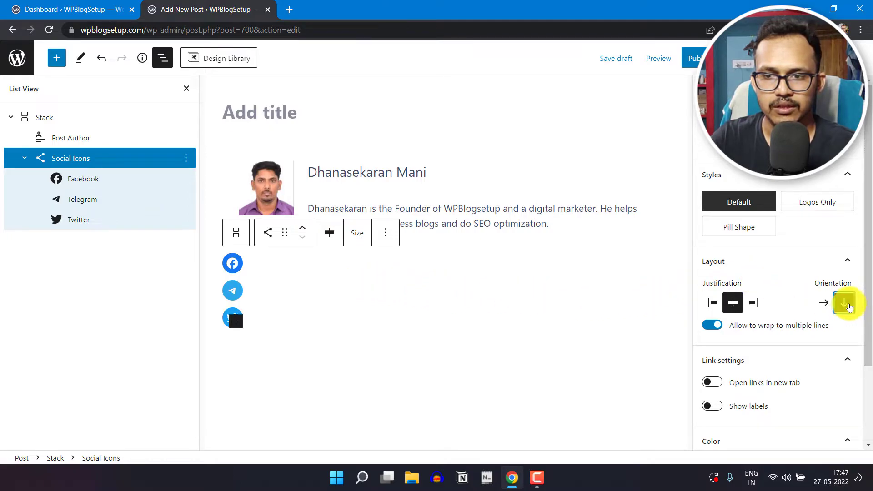
left_click(823, 304)
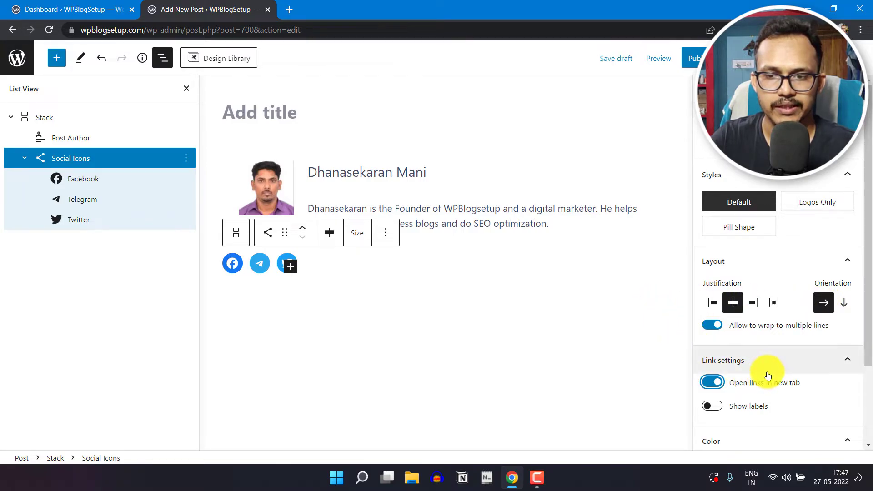
Turn on labels so the icons read Facebook, Telegram and Twitter.
scroll(794, 376, "down", 2)
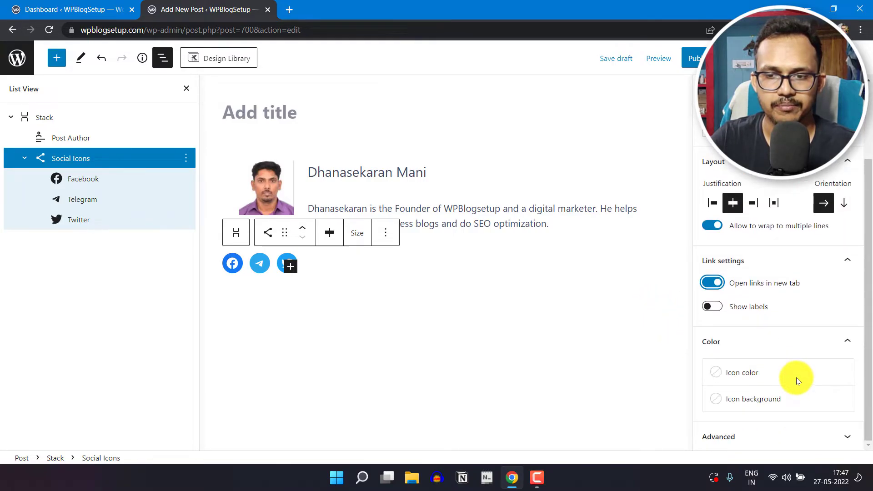
left_click(712, 307)
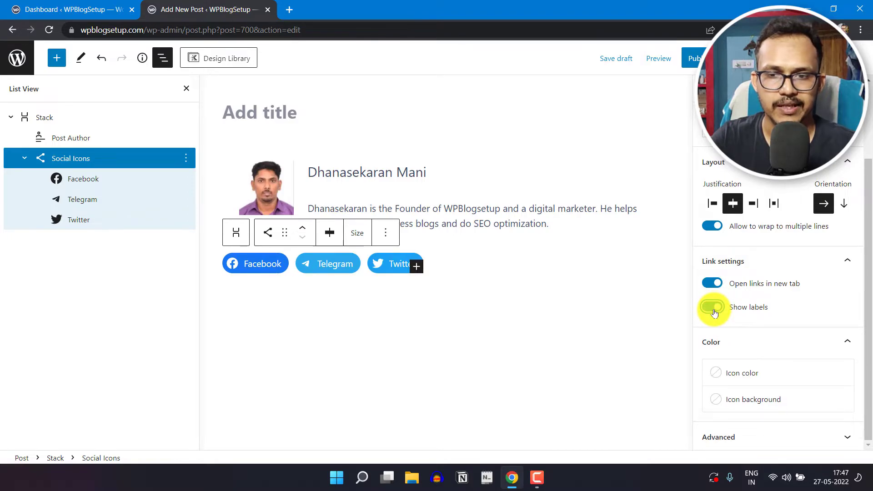
left_click(640, 283)
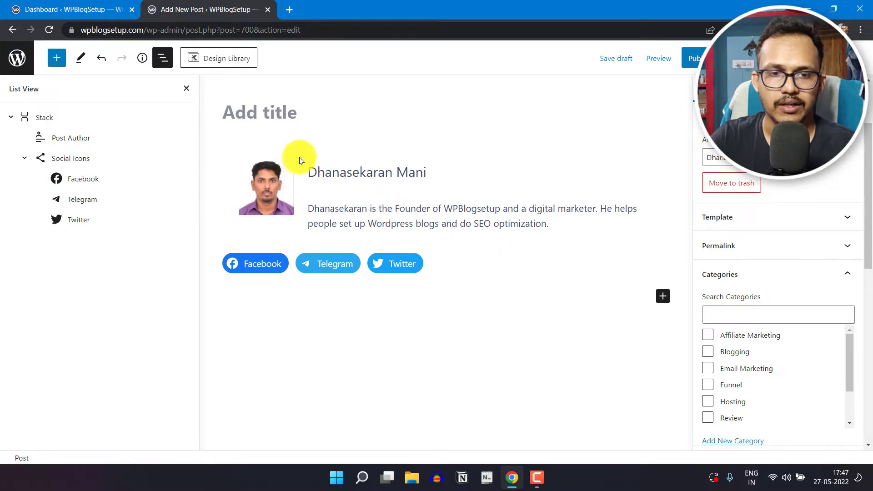
Give the Stack author box an Accent - alt dark background and white text.
left_click(43, 129)
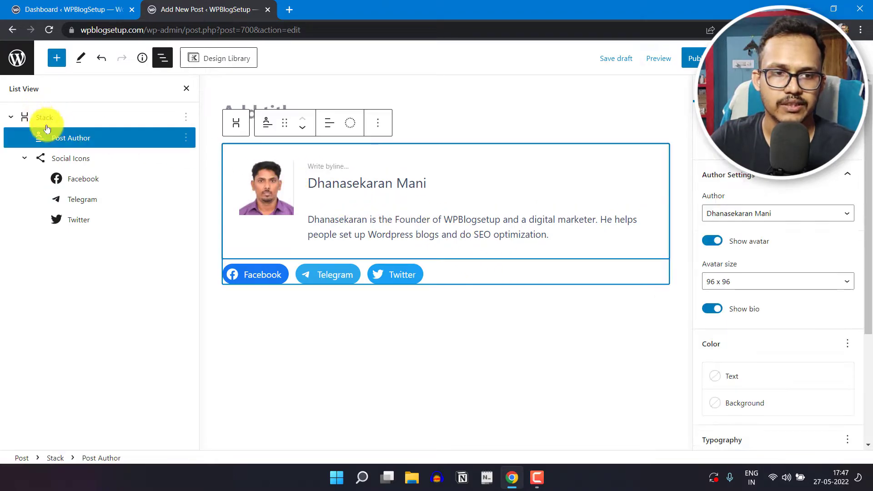
left_click(51, 119)
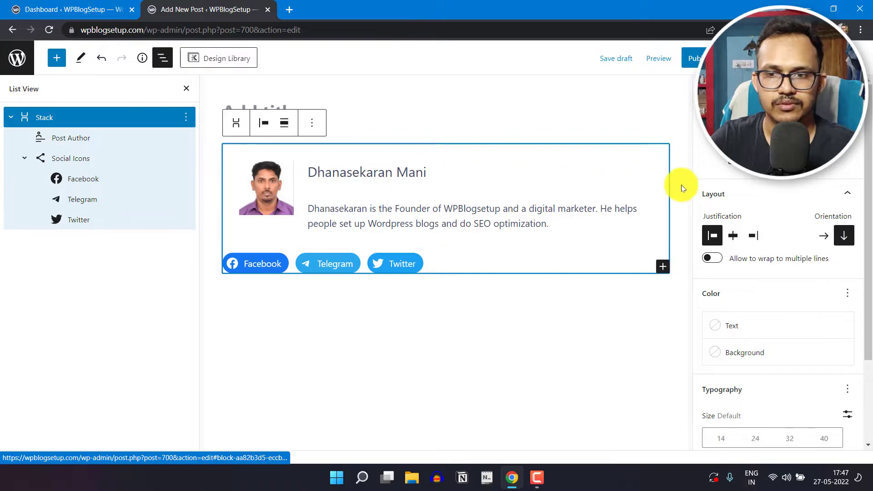
left_click(746, 352)
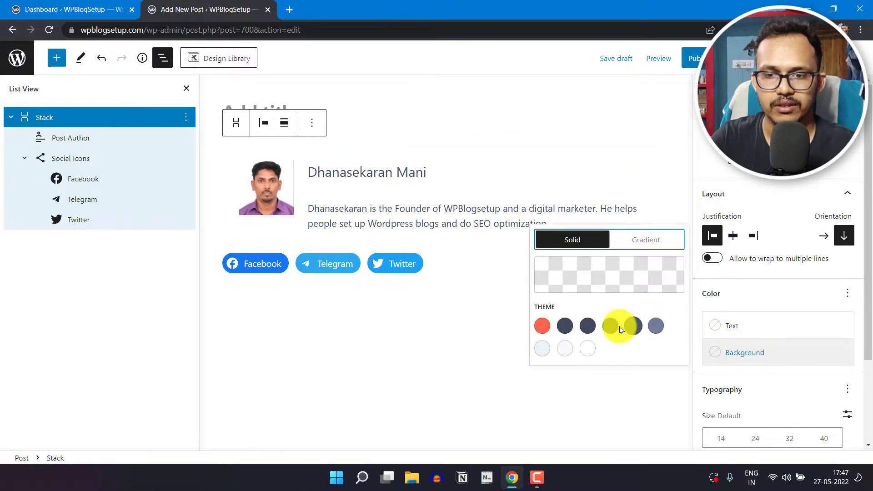
left_click(585, 327)
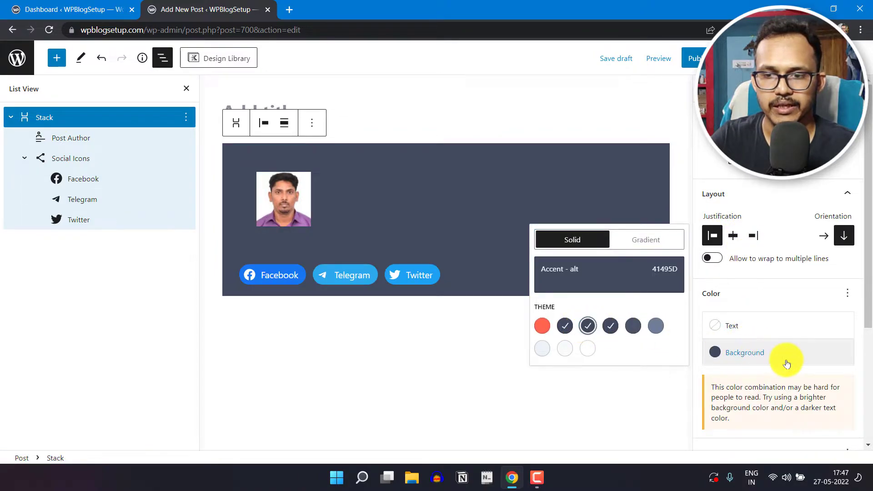
left_click(737, 324)
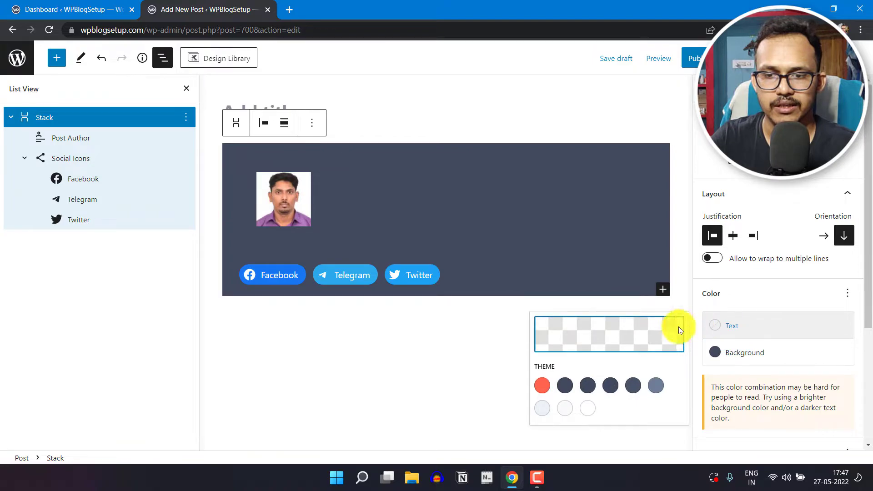
left_click(587, 408)
Set the Stack's padding to 30.
scroll(801, 346, "down", 3)
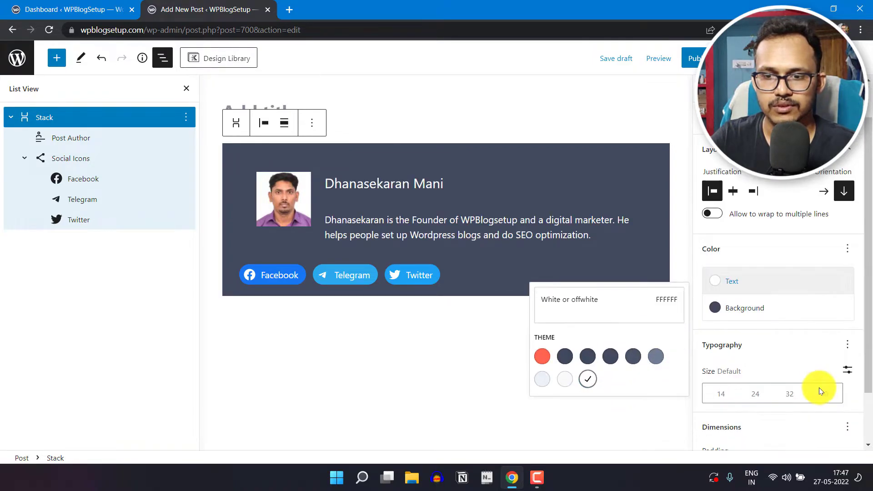
left_click(733, 405)
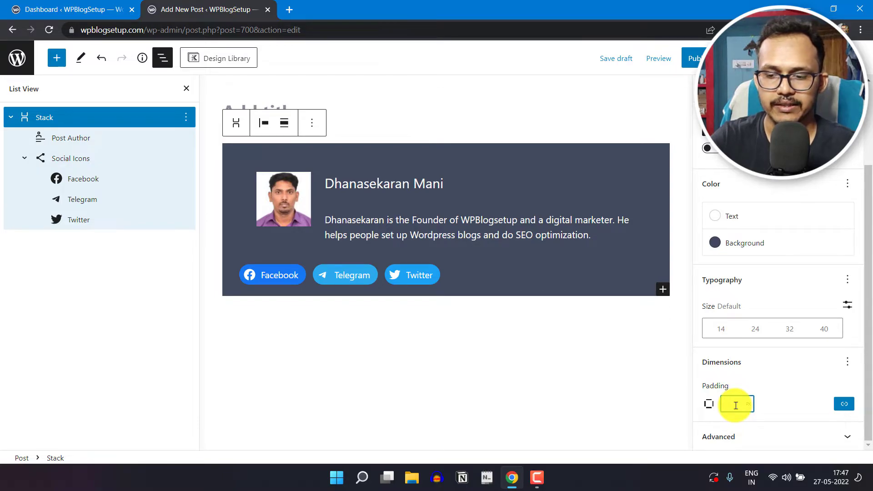
type("30")
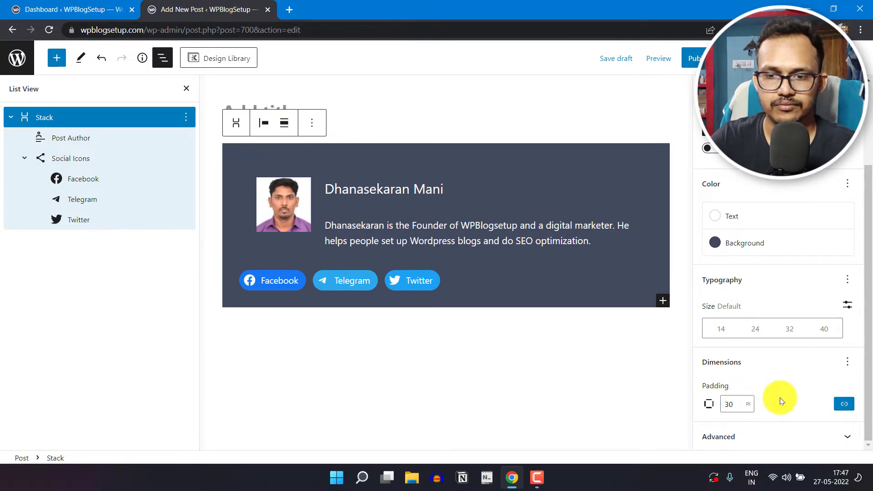
left_click(84, 145)
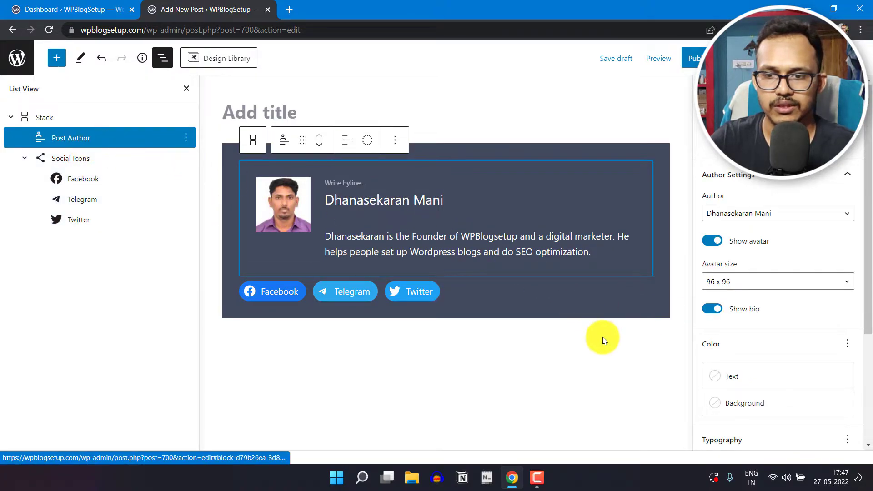
scroll(778, 379, "down", 5)
Set the Post Author padding to 0, close List View, and reselect the Stack.
left_click(737, 405)
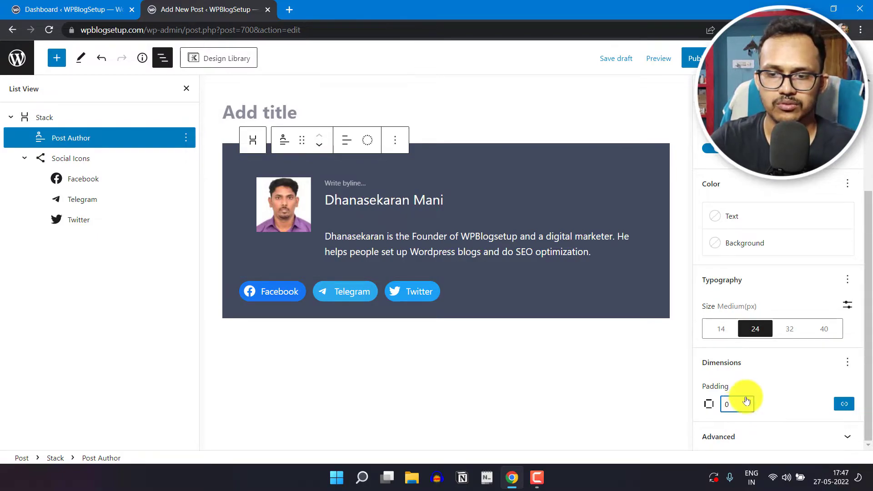
type("0")
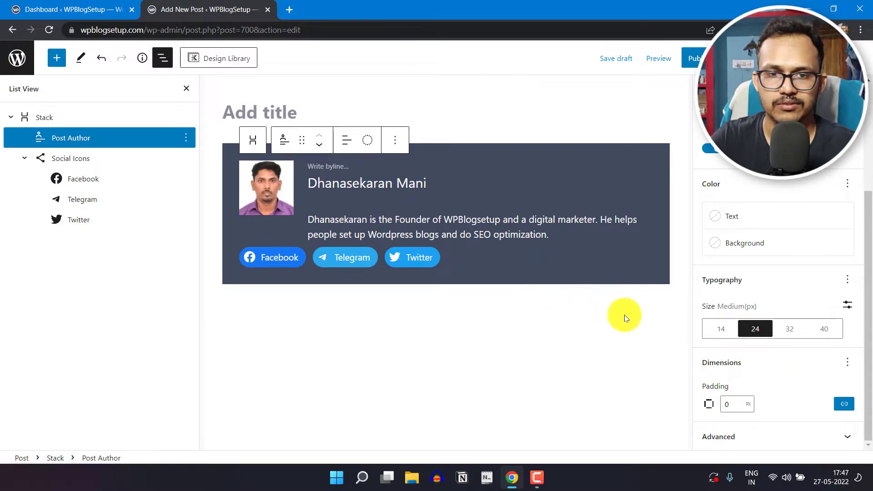
left_click(624, 314)
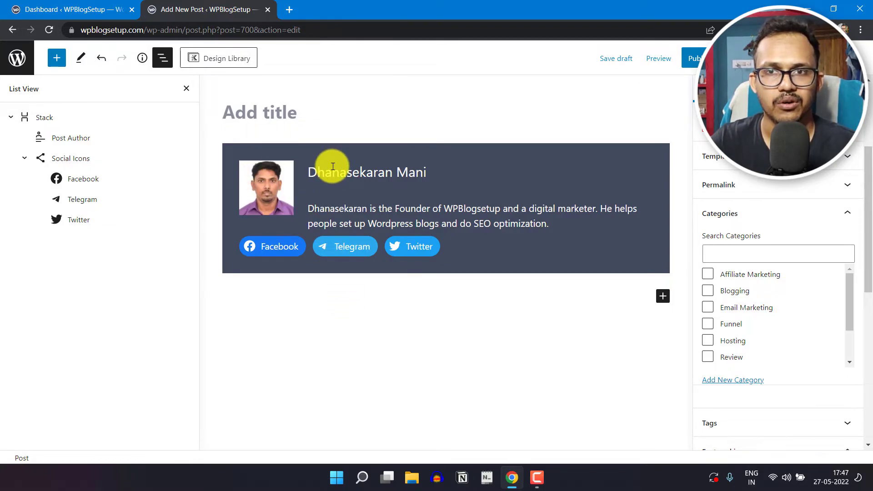
left_click(186, 88)
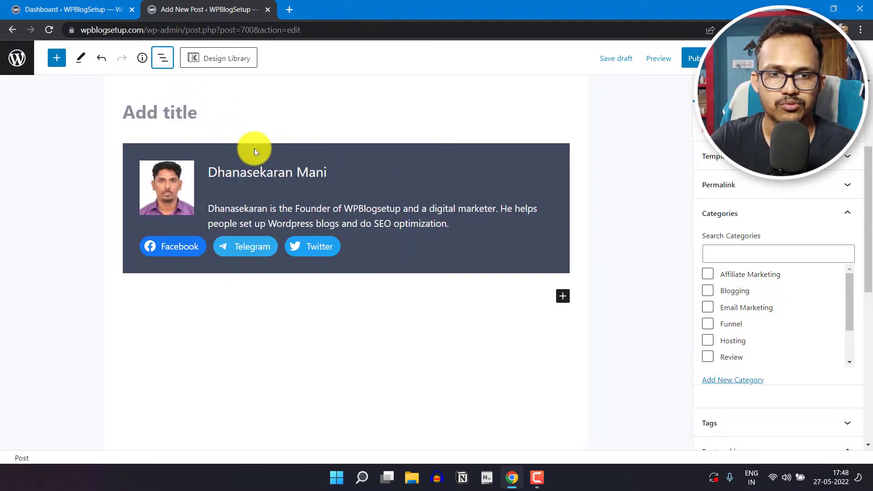
left_click(374, 167)
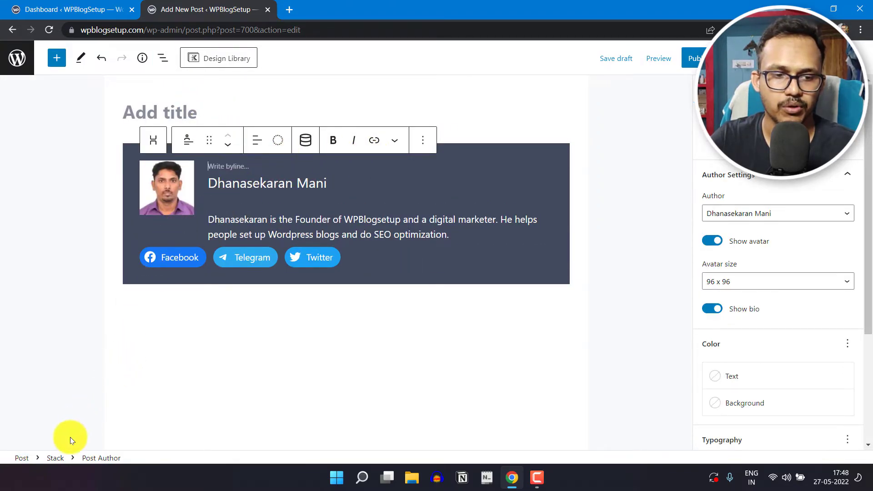
left_click(55, 458)
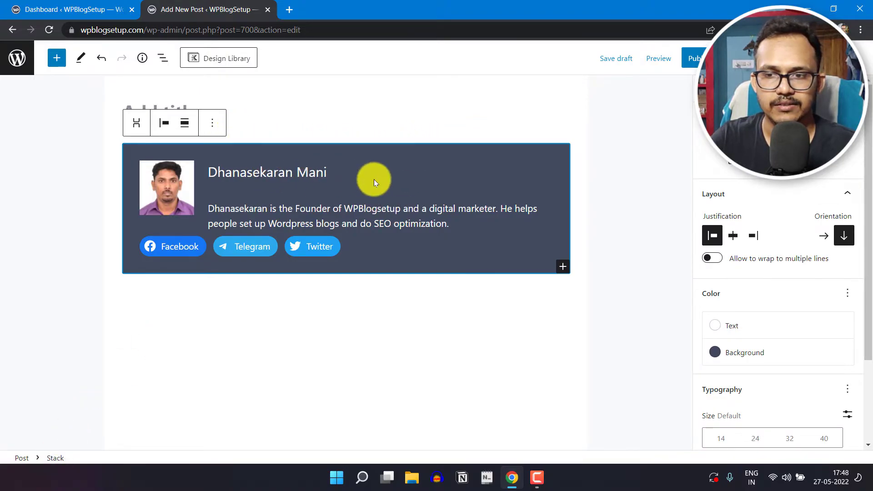
Save the dark author box as a reusable block named 'Author Box with social icons', then deselect it.
left_click(212, 123)
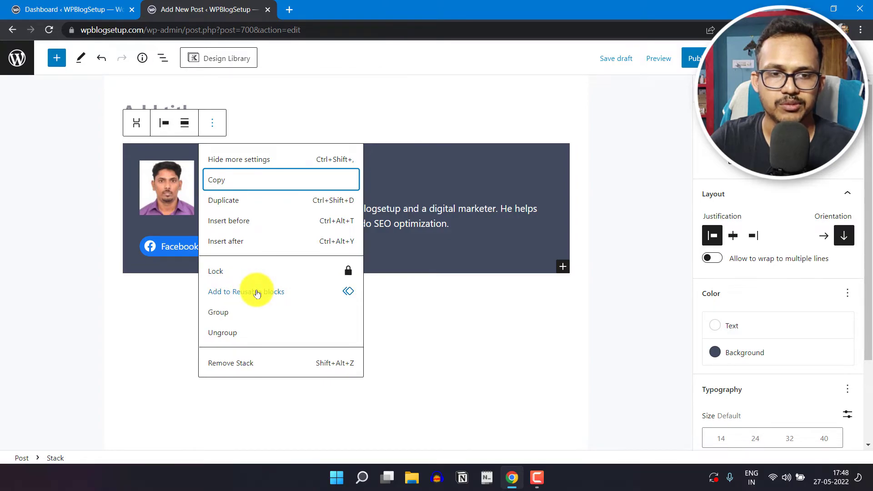
left_click(257, 293)
left_click(399, 258)
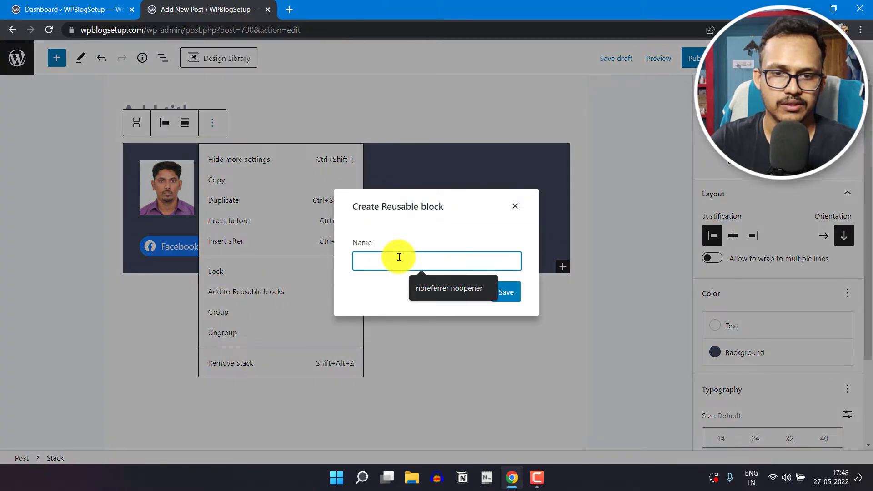
type("Autho")
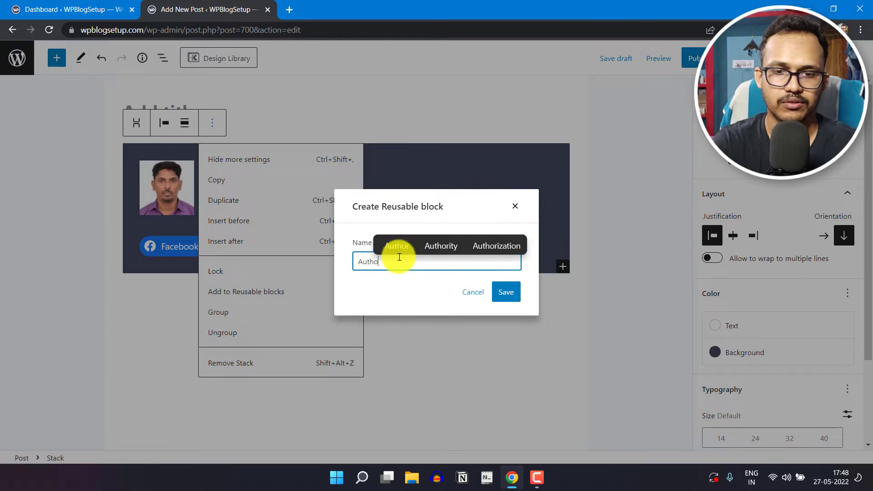
type("r Box wi")
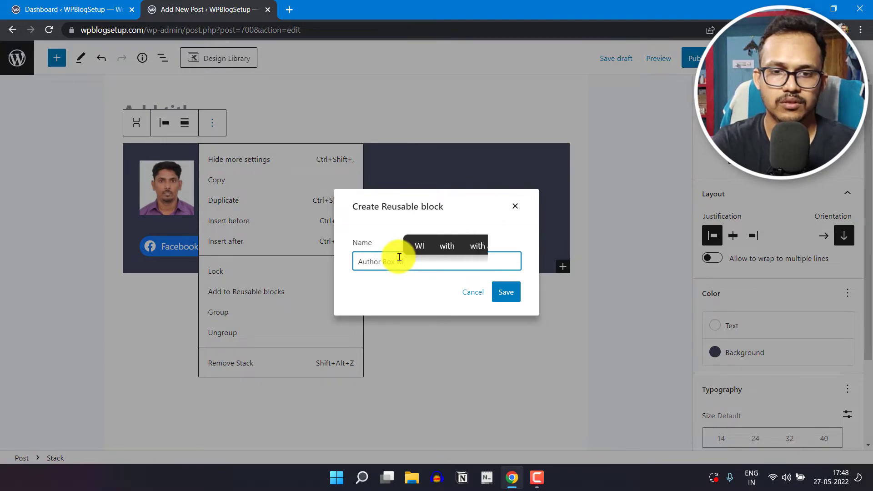
type("th social ")
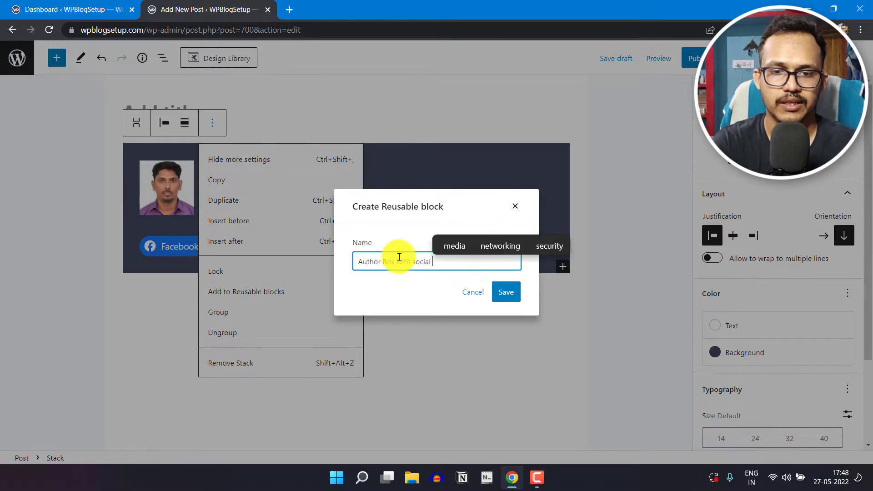
type("icons")
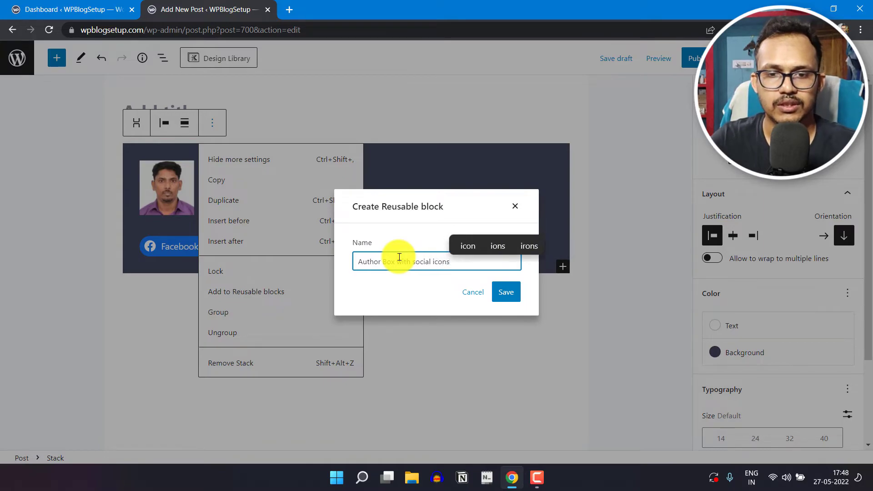
left_click(510, 291)
left_click(474, 98)
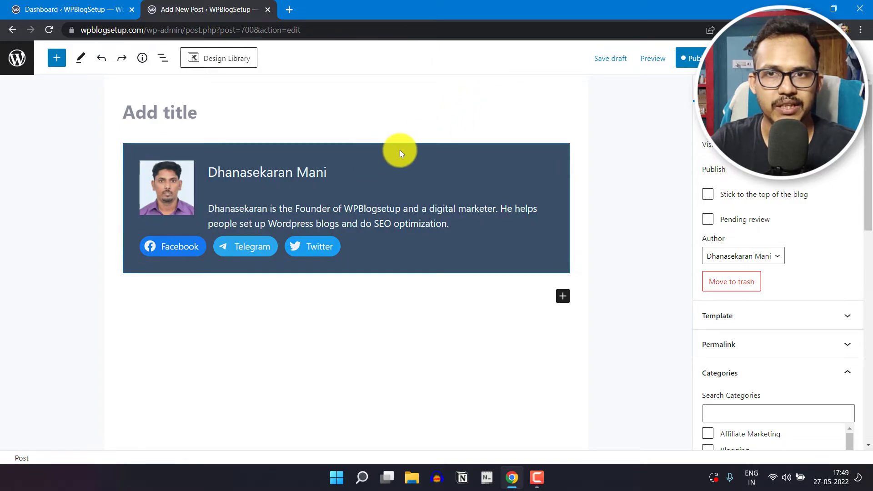
Remove the author box block from the post.
left_click(362, 153)
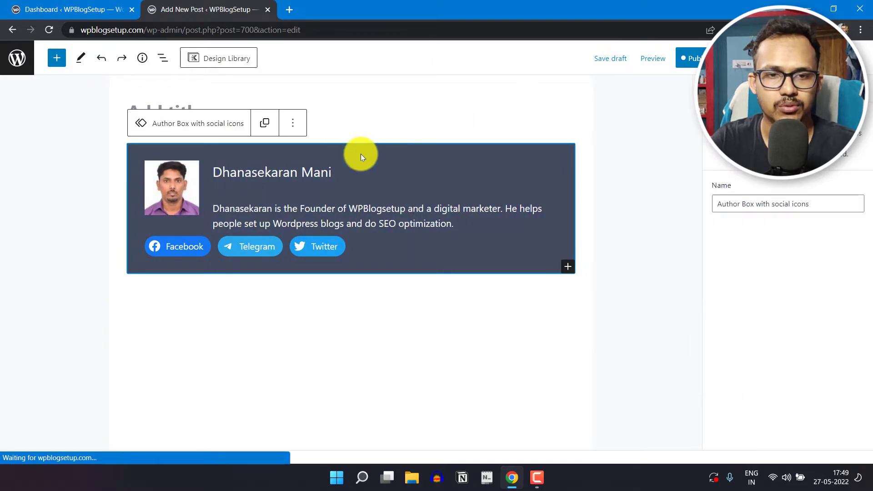
left_click(292, 124)
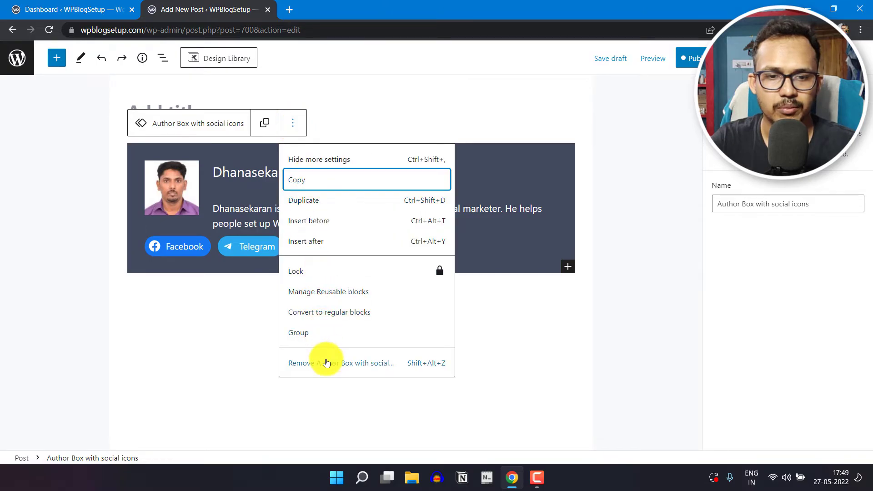
left_click(327, 363)
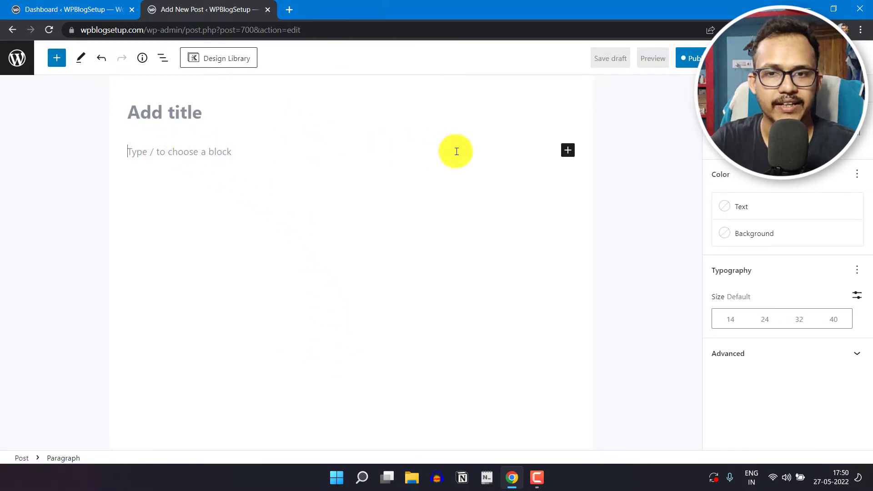
Insert the 'Author Box with social icons' block from the Reusable blocks library.
left_click(568, 150)
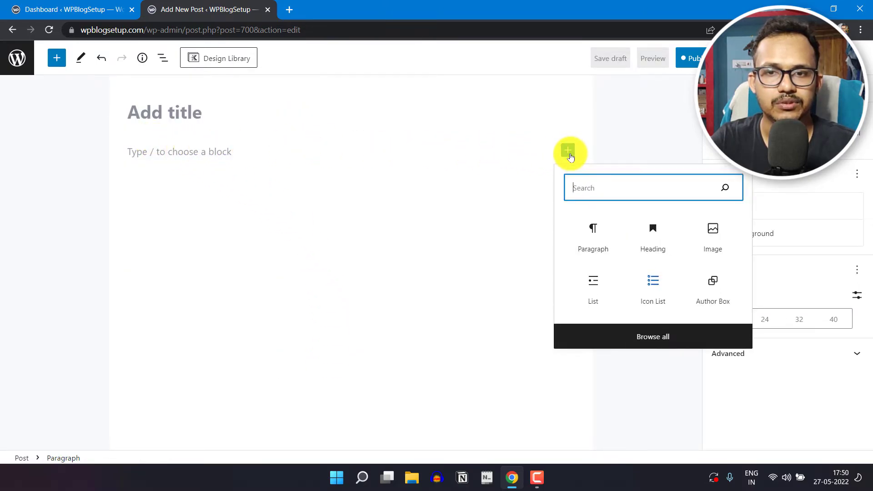
left_click(625, 336)
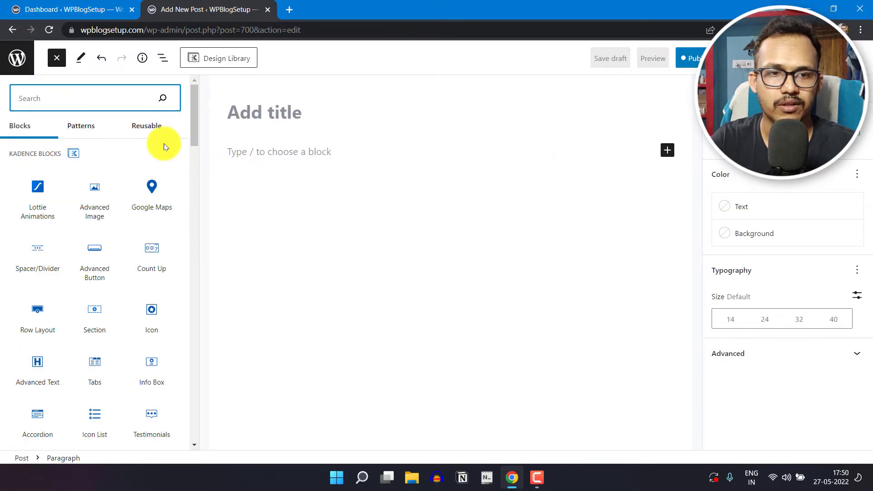
left_click(152, 130)
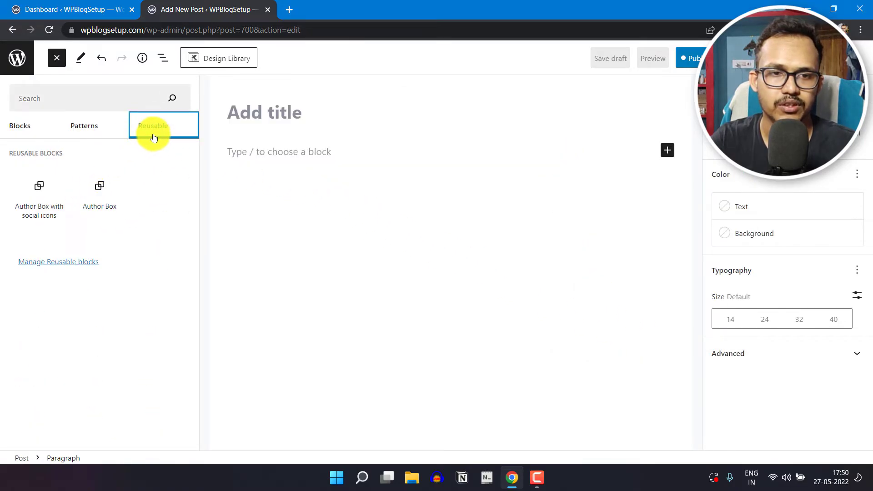
mouse_move(25, 205)
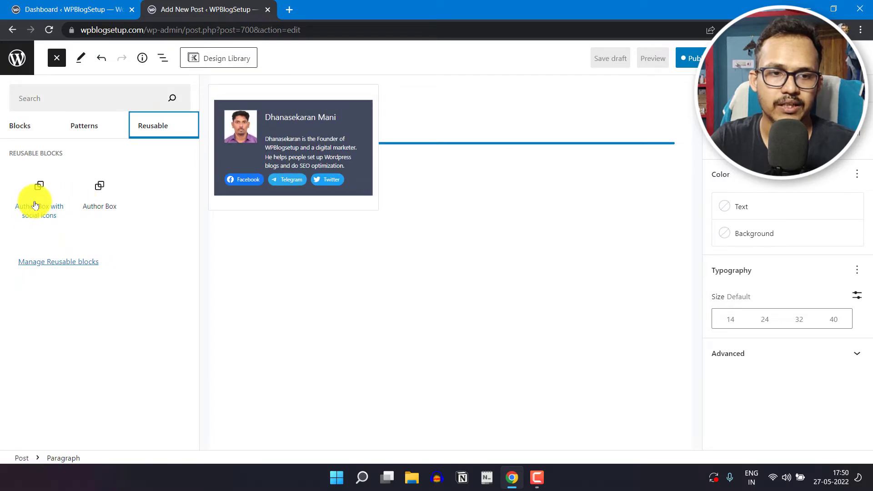
left_click(35, 205)
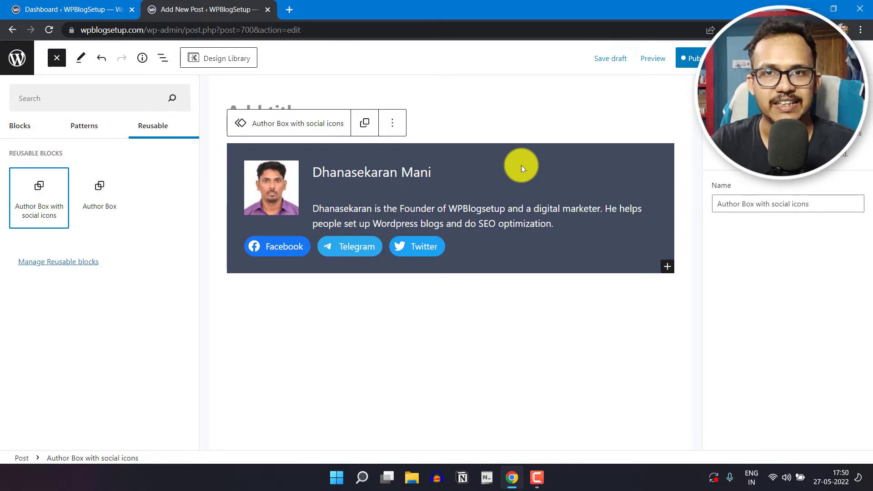
left_click(57, 263)
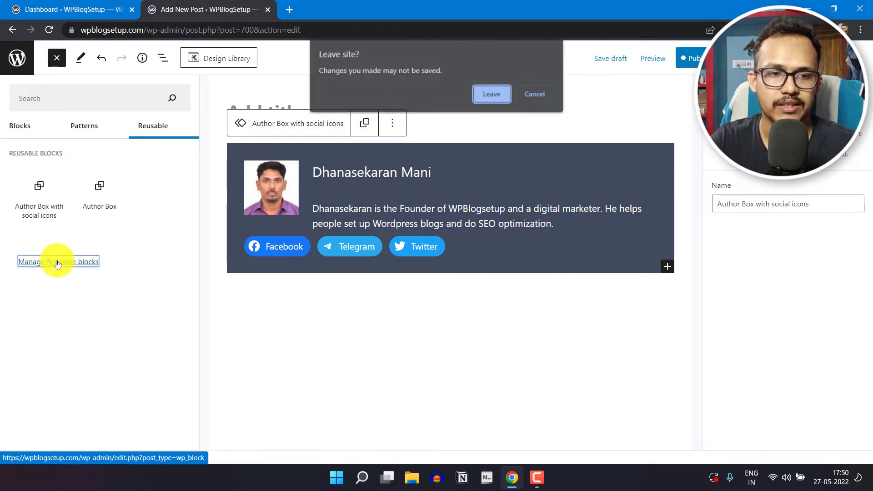
left_click(491, 87)
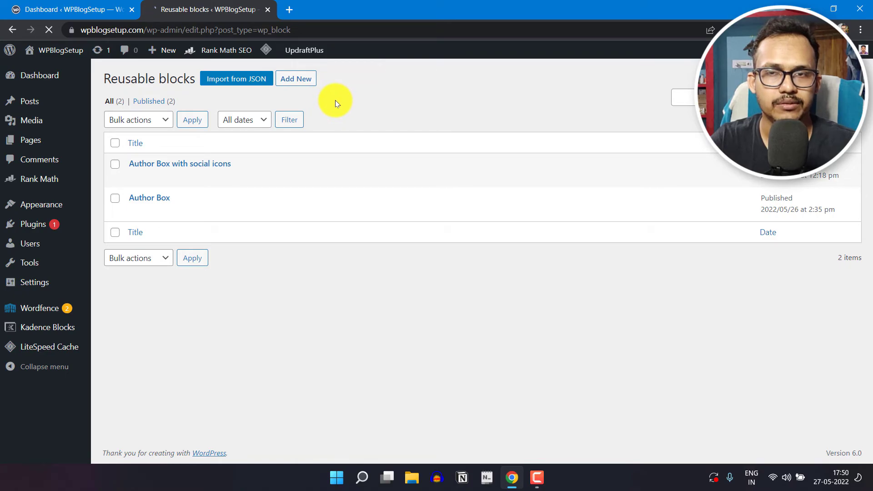
mouse_move(172, 182)
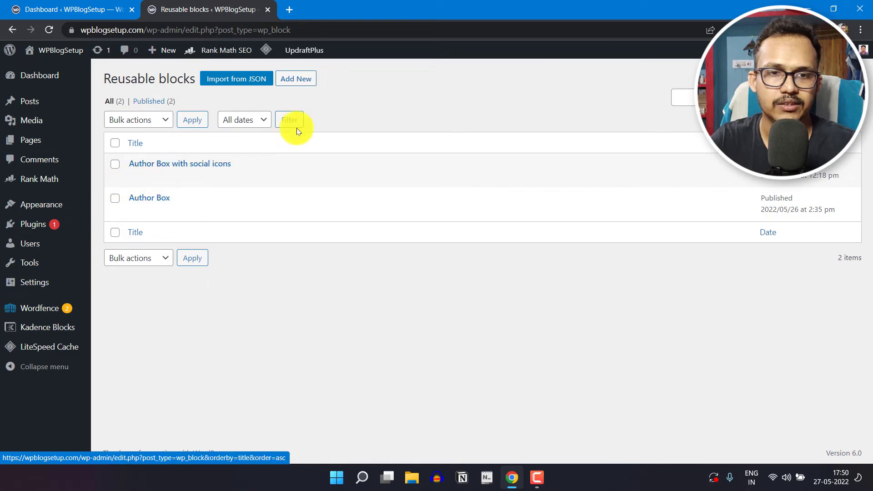
left_click(7, 29)
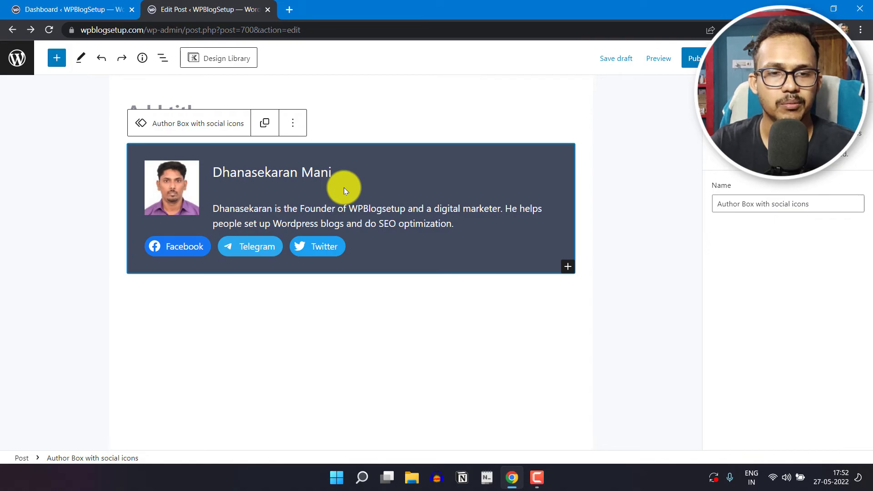
Convert the author box to regular blocks, remove its Twitter button, and select the whole card's options.
left_click(292, 123)
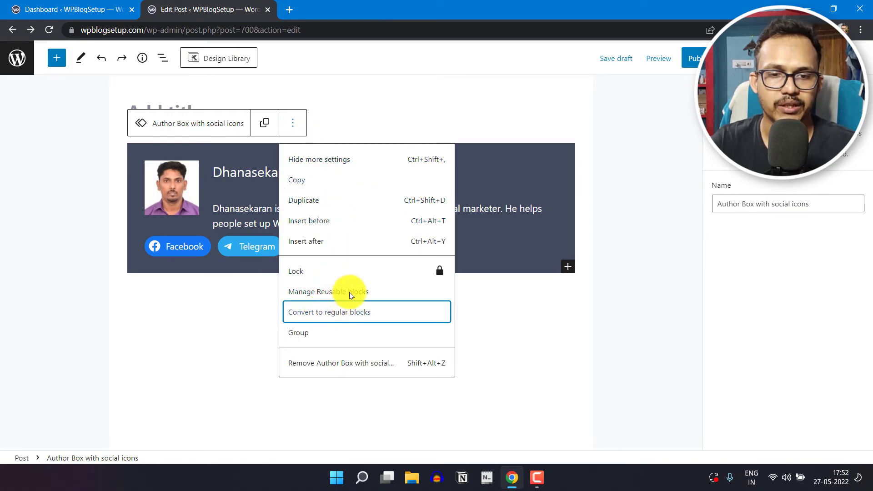
left_click(334, 313)
left_click(339, 245)
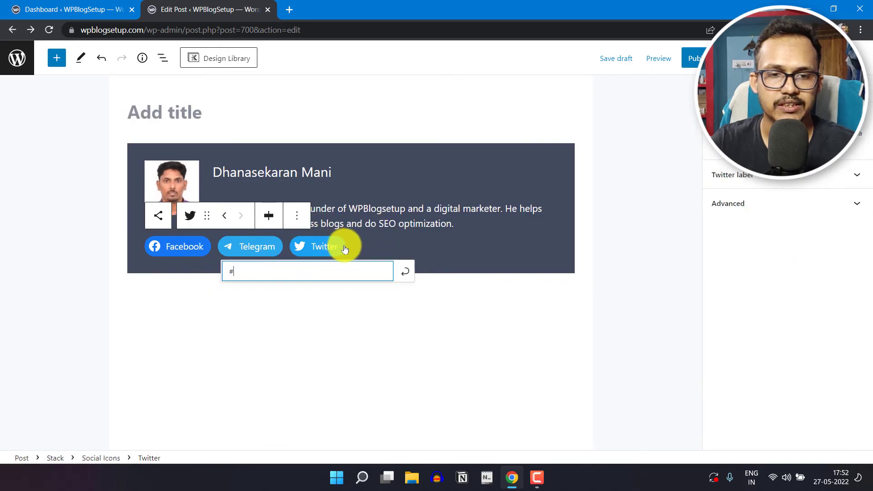
left_click(300, 221)
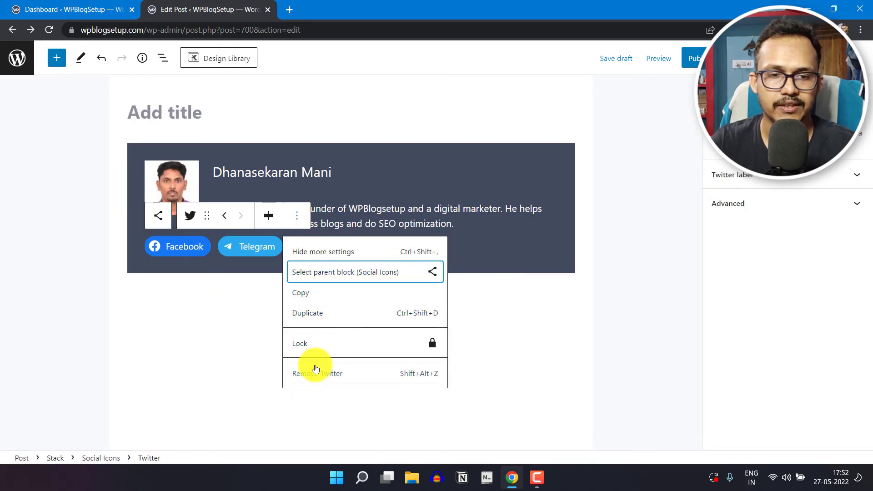
left_click(313, 370)
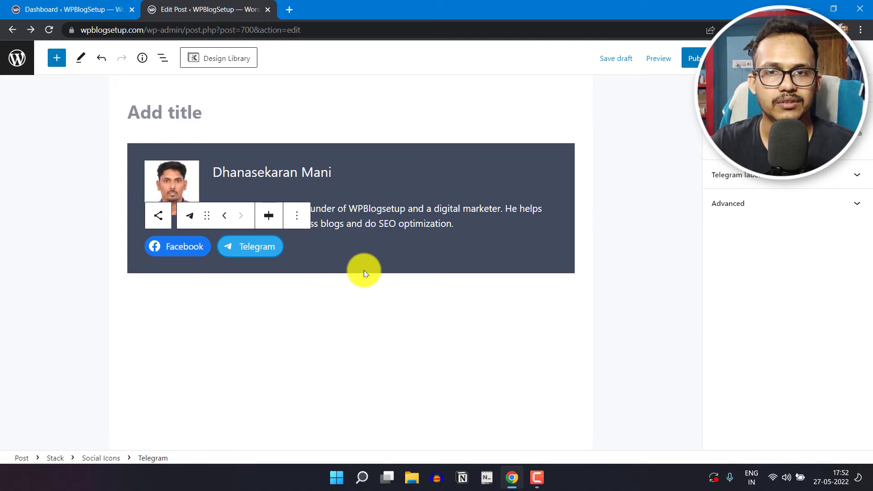
left_click(447, 152)
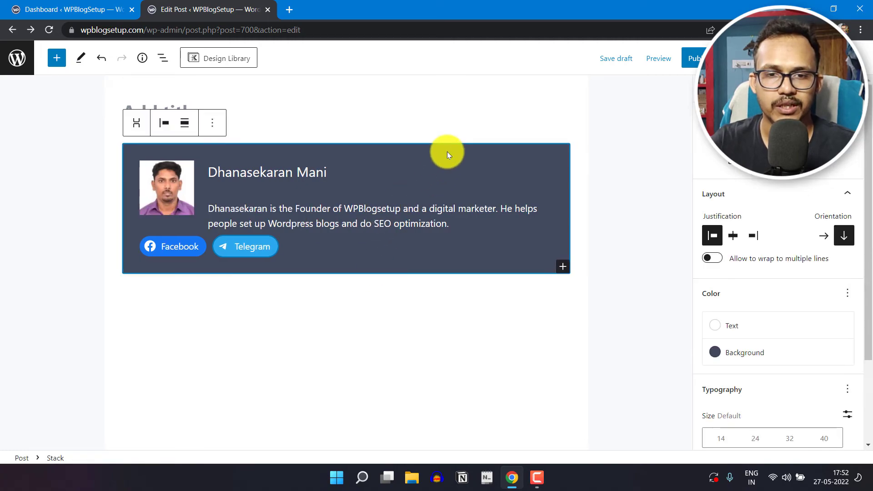
left_click(217, 121)
Delete the converted author card and reinsert the 'Author Box with social icons' reusable block.
left_click(244, 361)
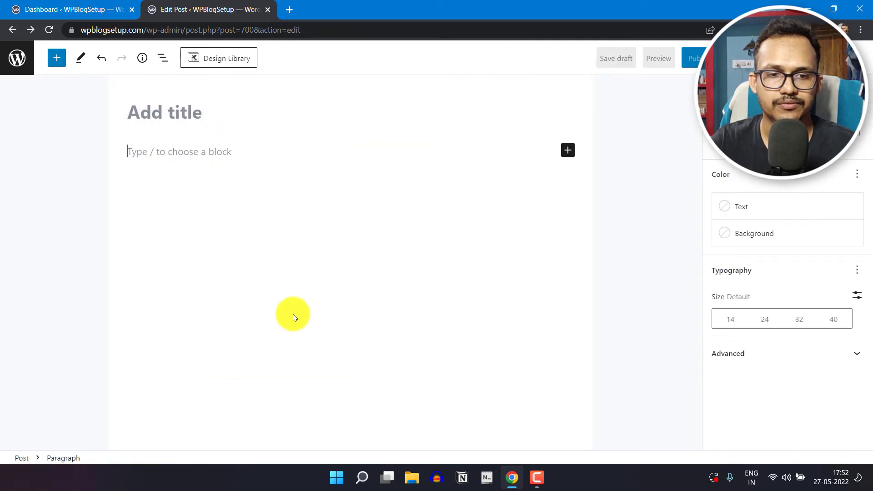
left_click(568, 150)
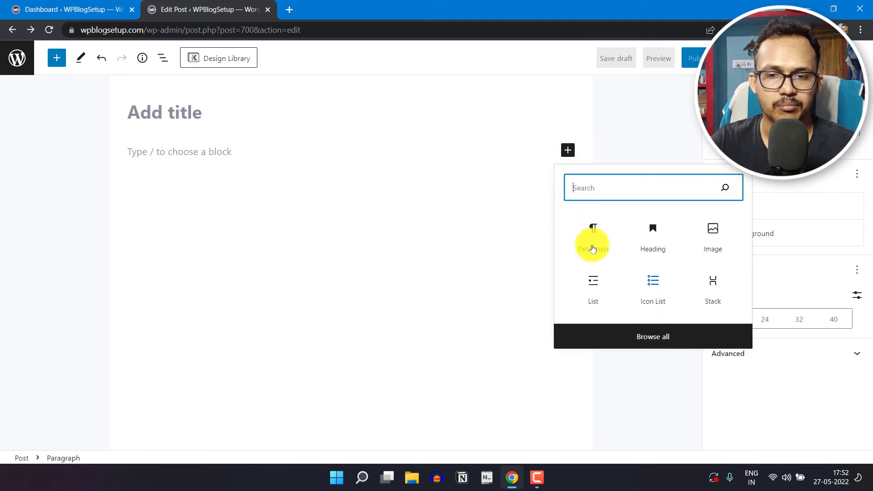
left_click(655, 334)
left_click(146, 124)
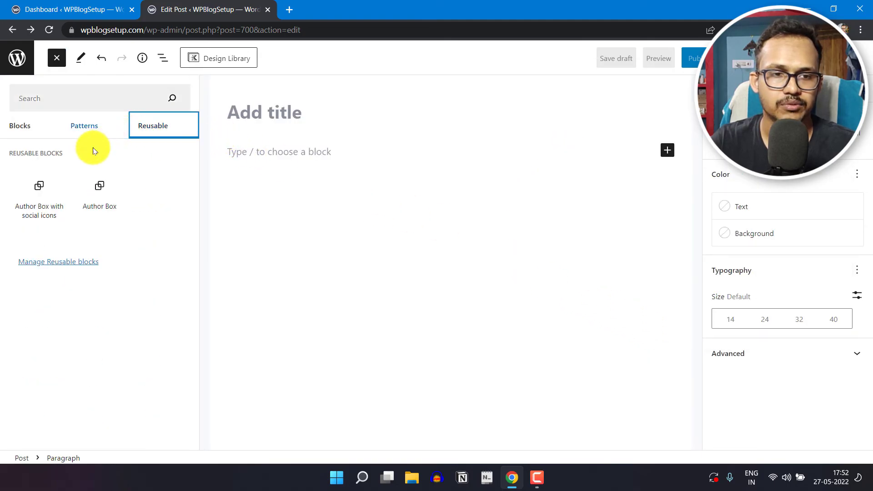
left_click(45, 199)
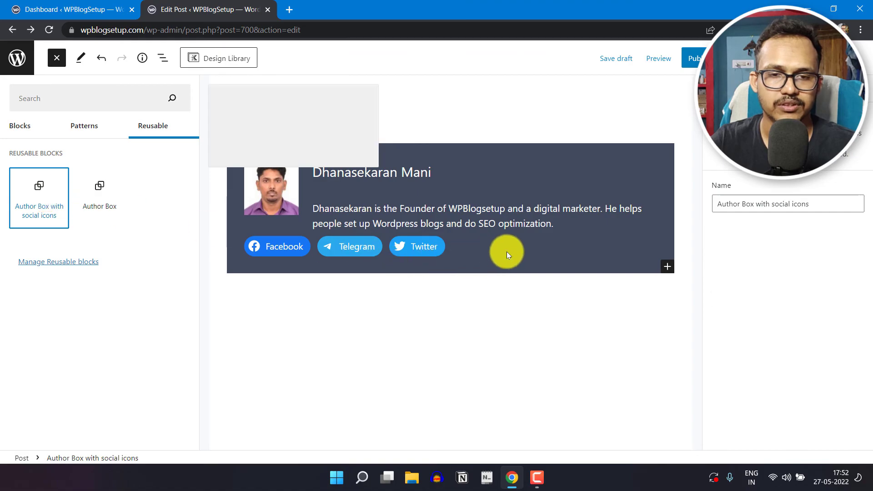